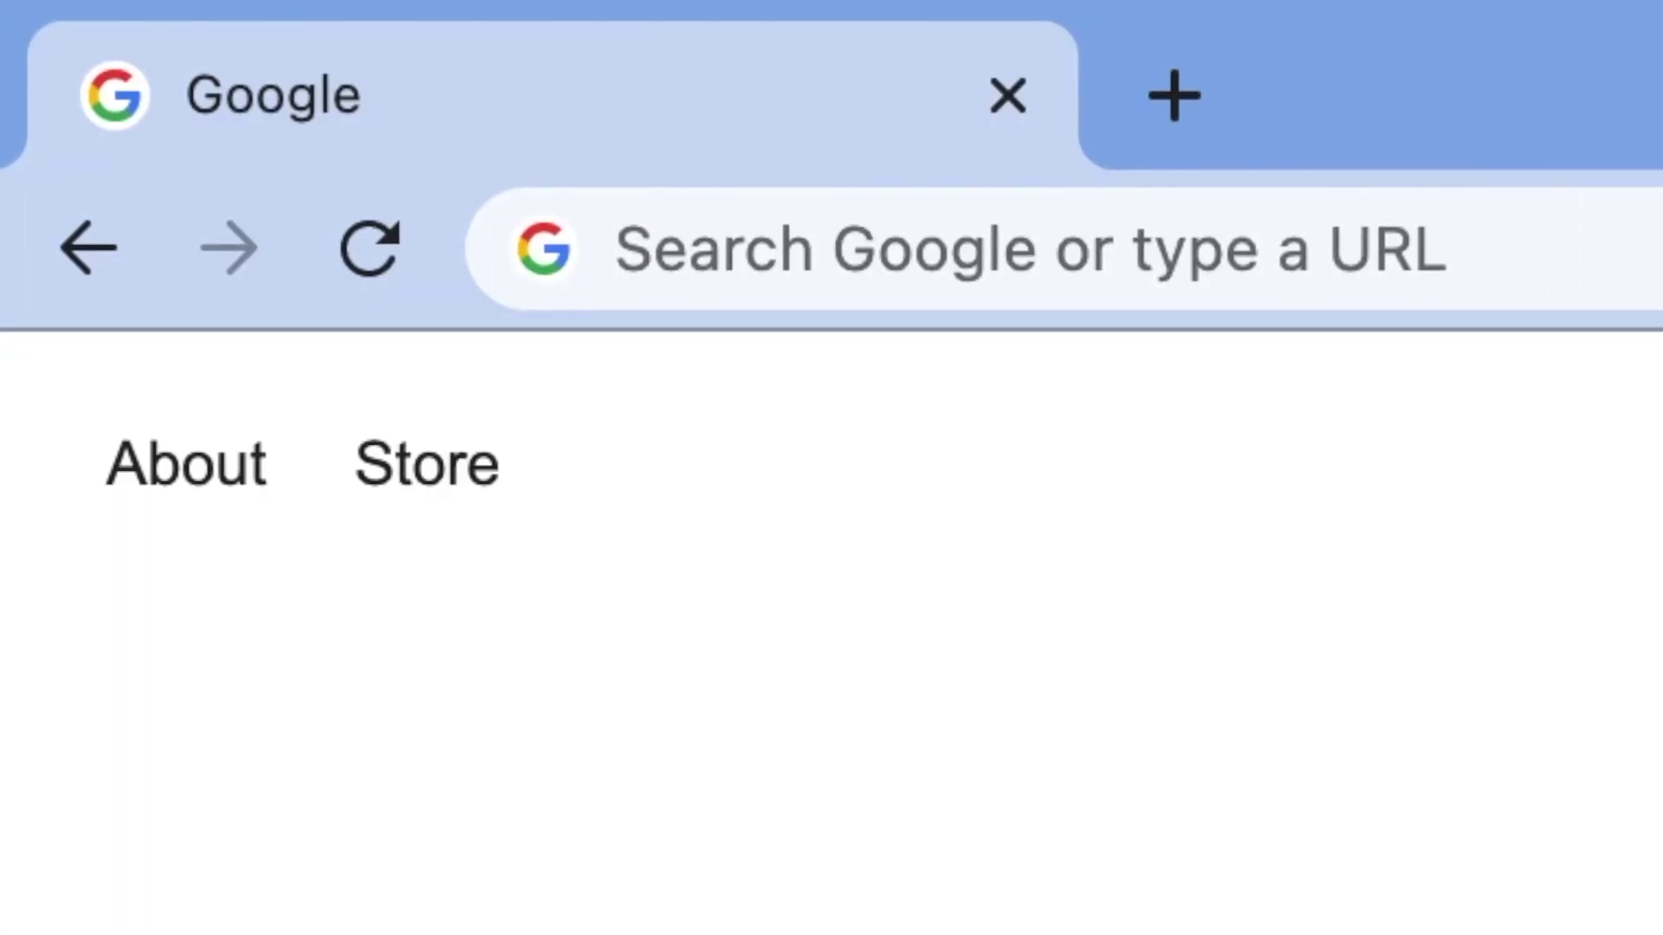
Load the VEED.IO website by entering veed.io in Chrome's address bar
left_click(1310, 260)
type("vee")
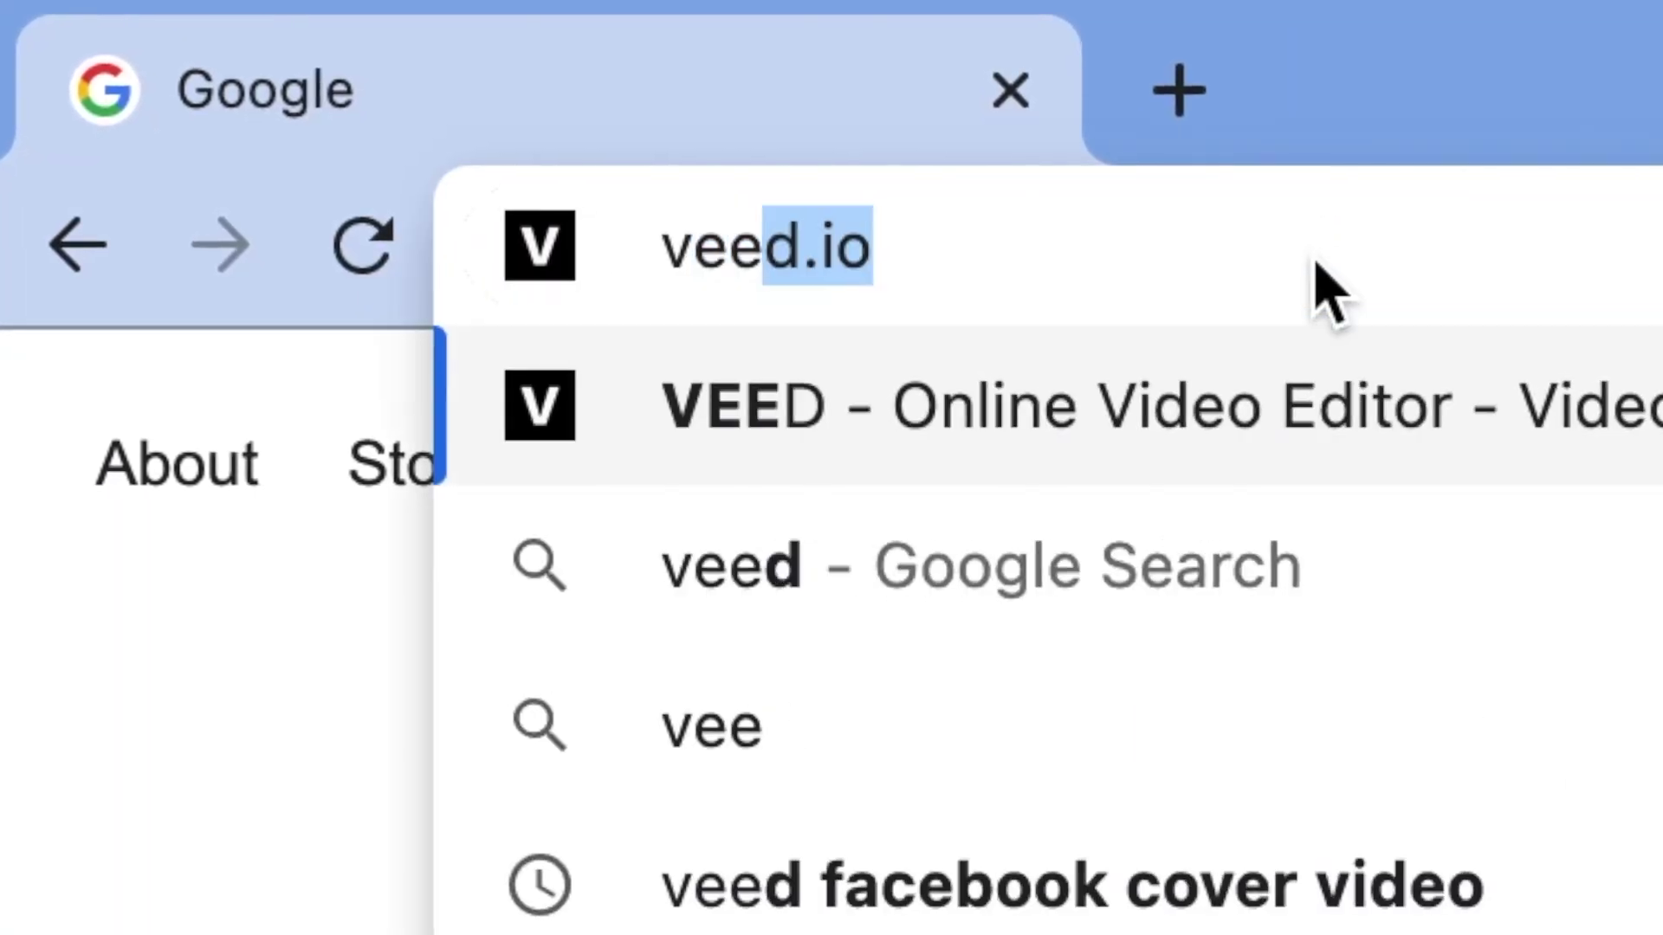
type("d.io")
key("Return")
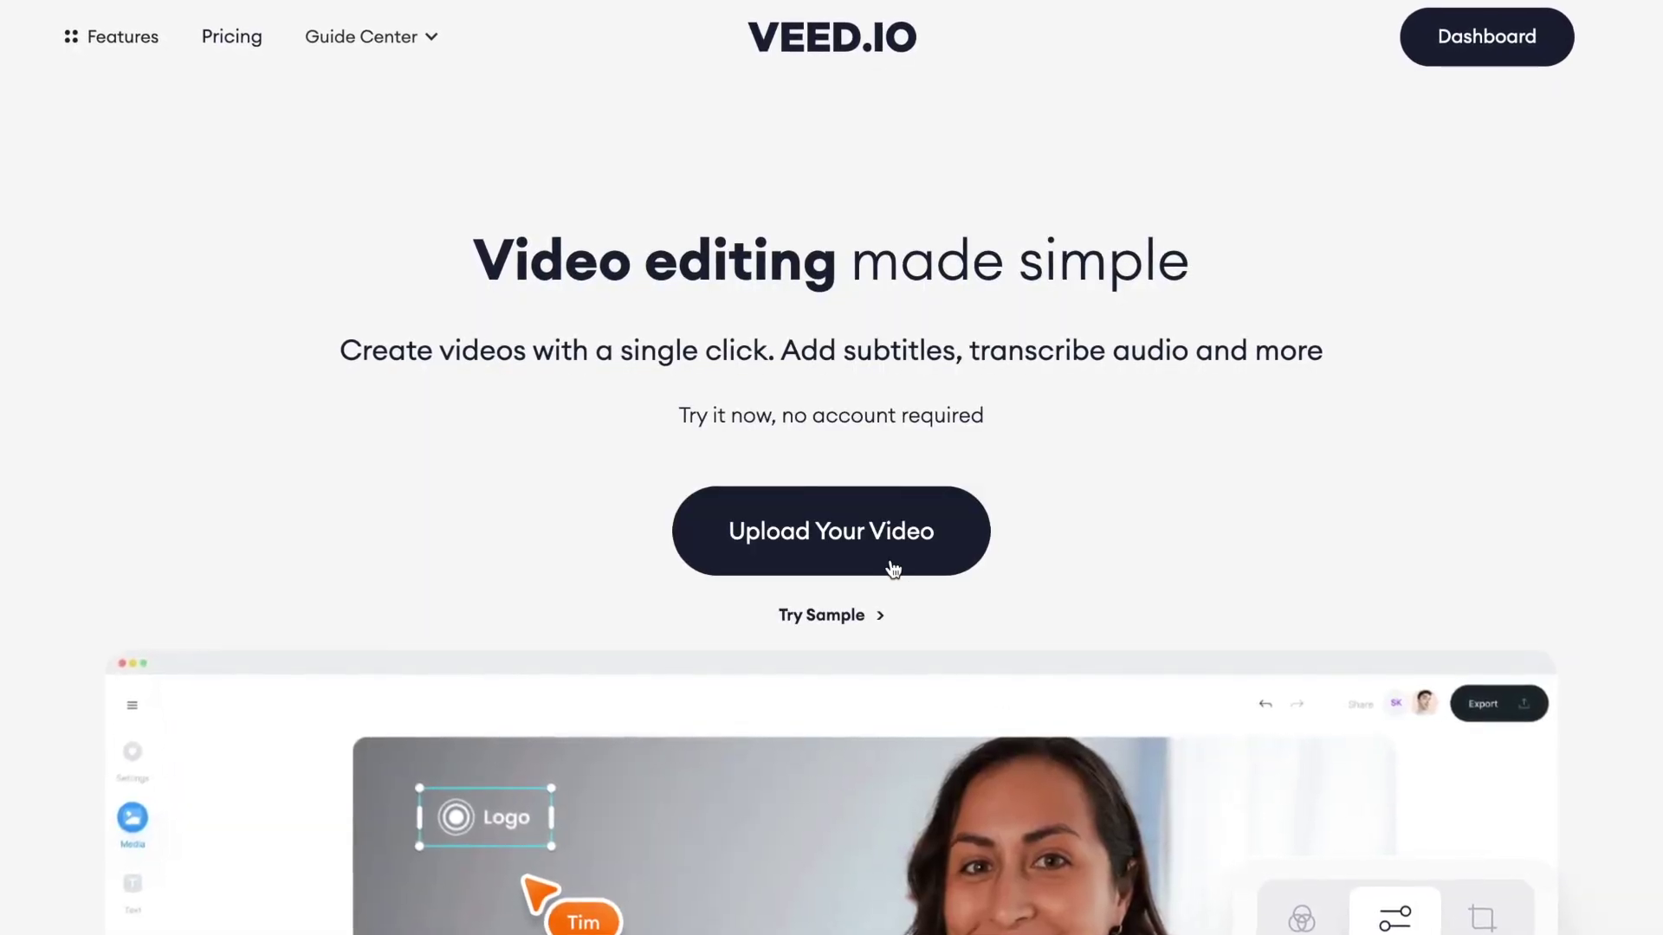
Upload the lake clip example-clip-1.mov from the computer into a new VEED.IO project
left_click(891, 569)
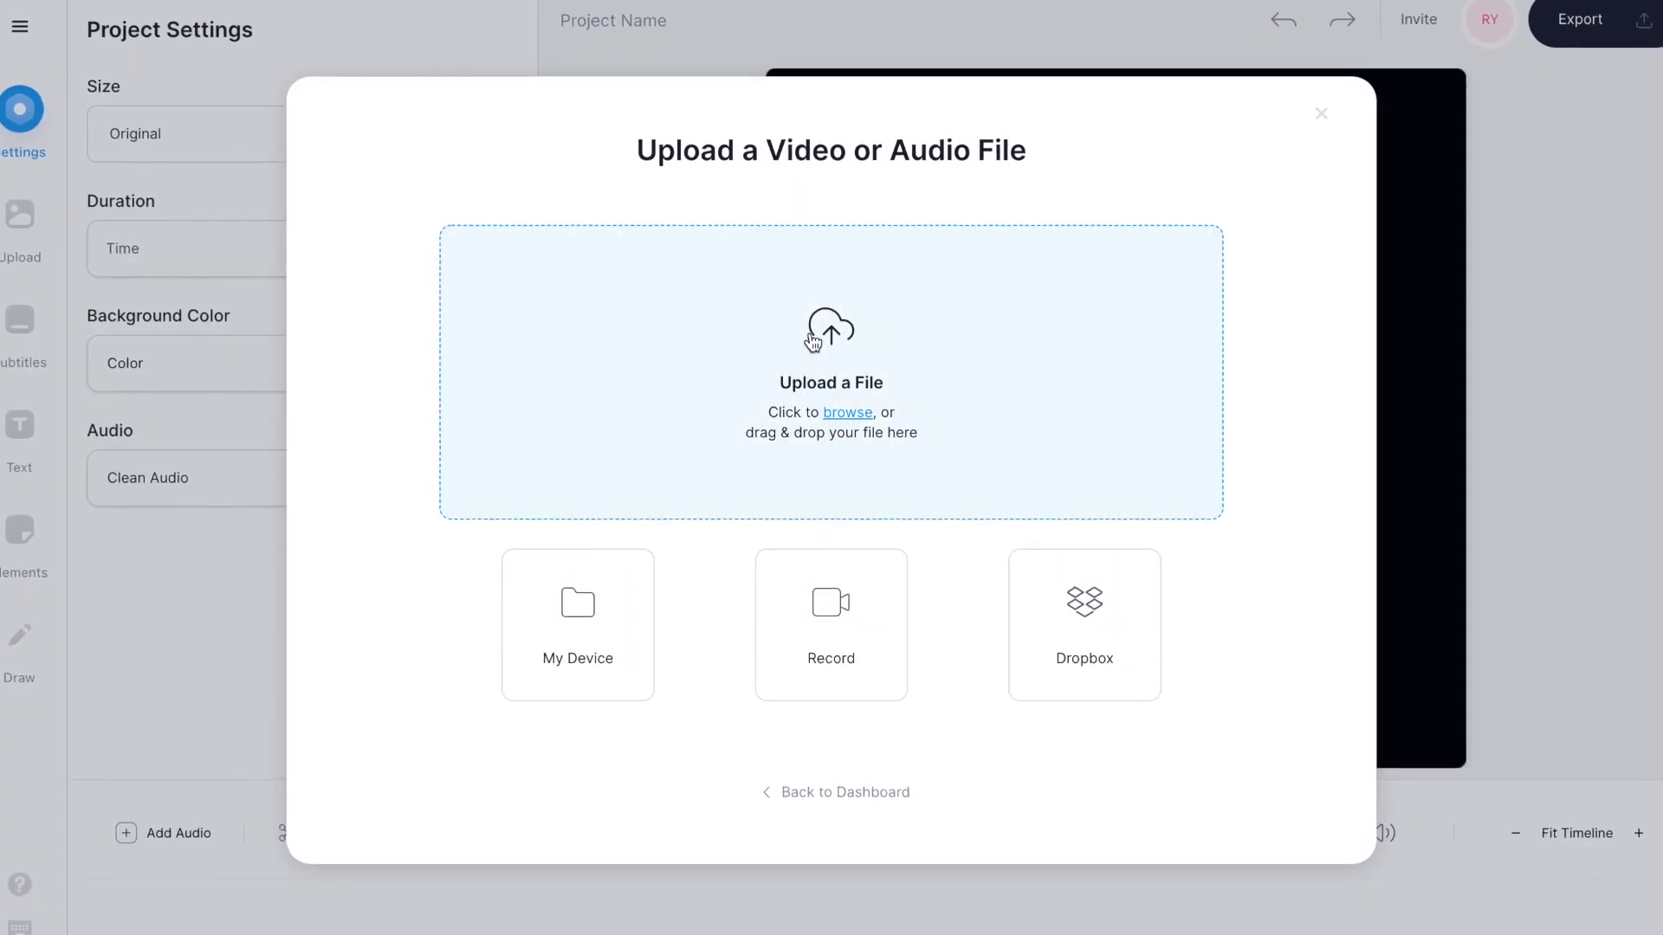
left_click(809, 331)
left_click(698, 303)
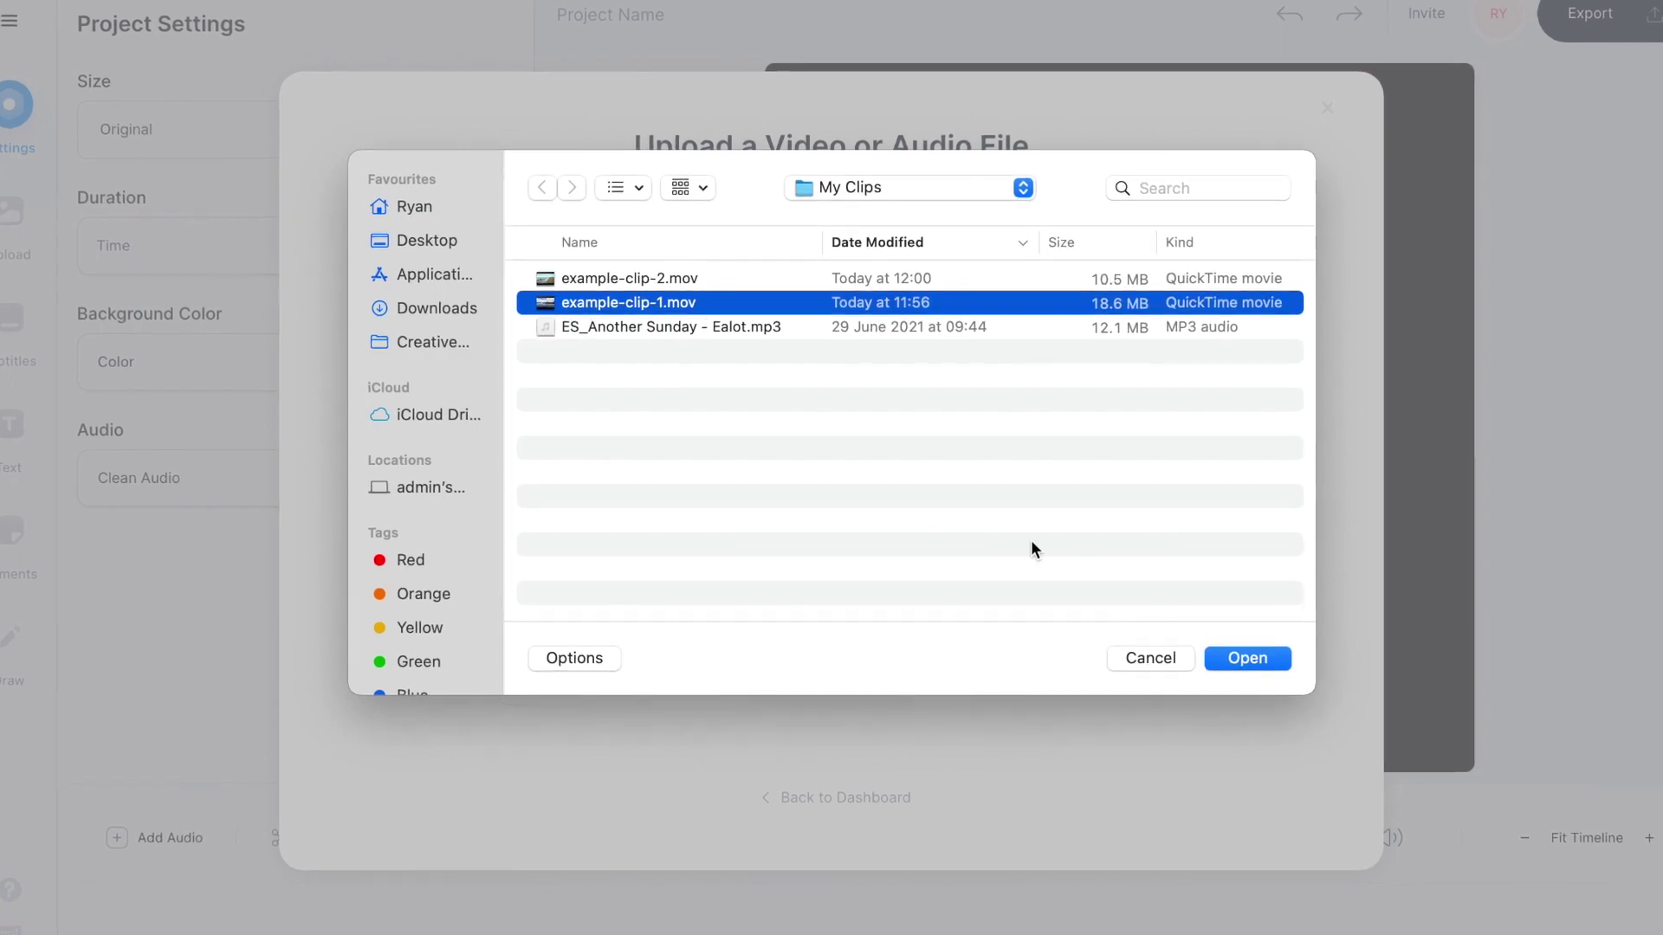
left_click(1217, 654)
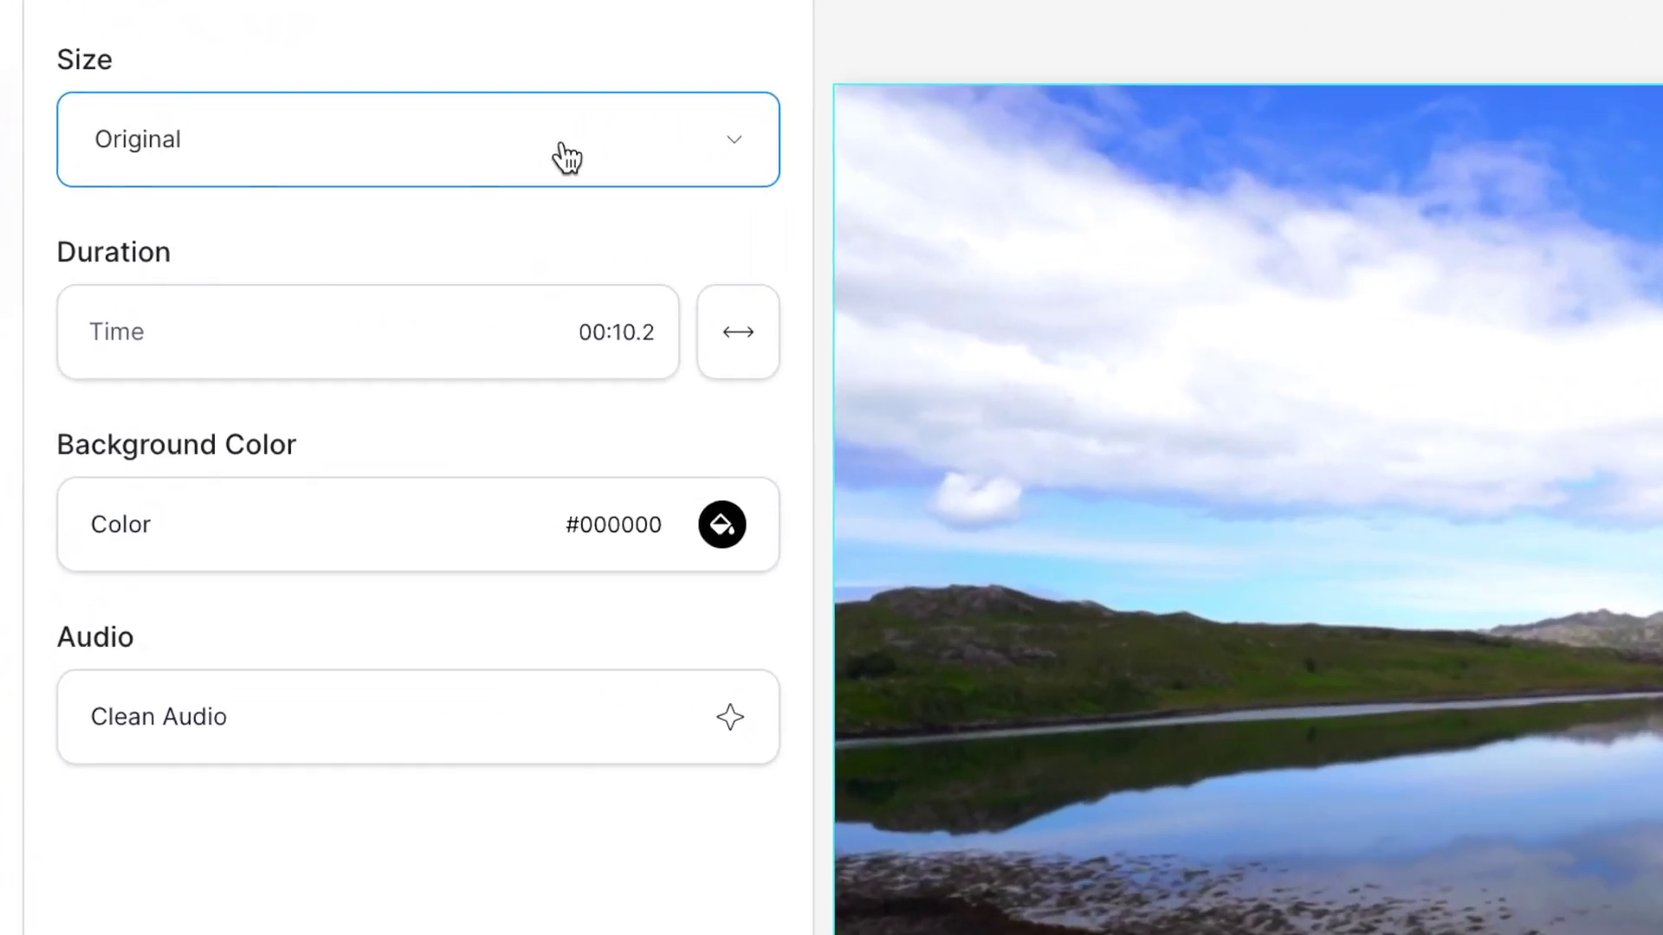
Choose TikTok (9:16) from the project's Size list
left_click(567, 157)
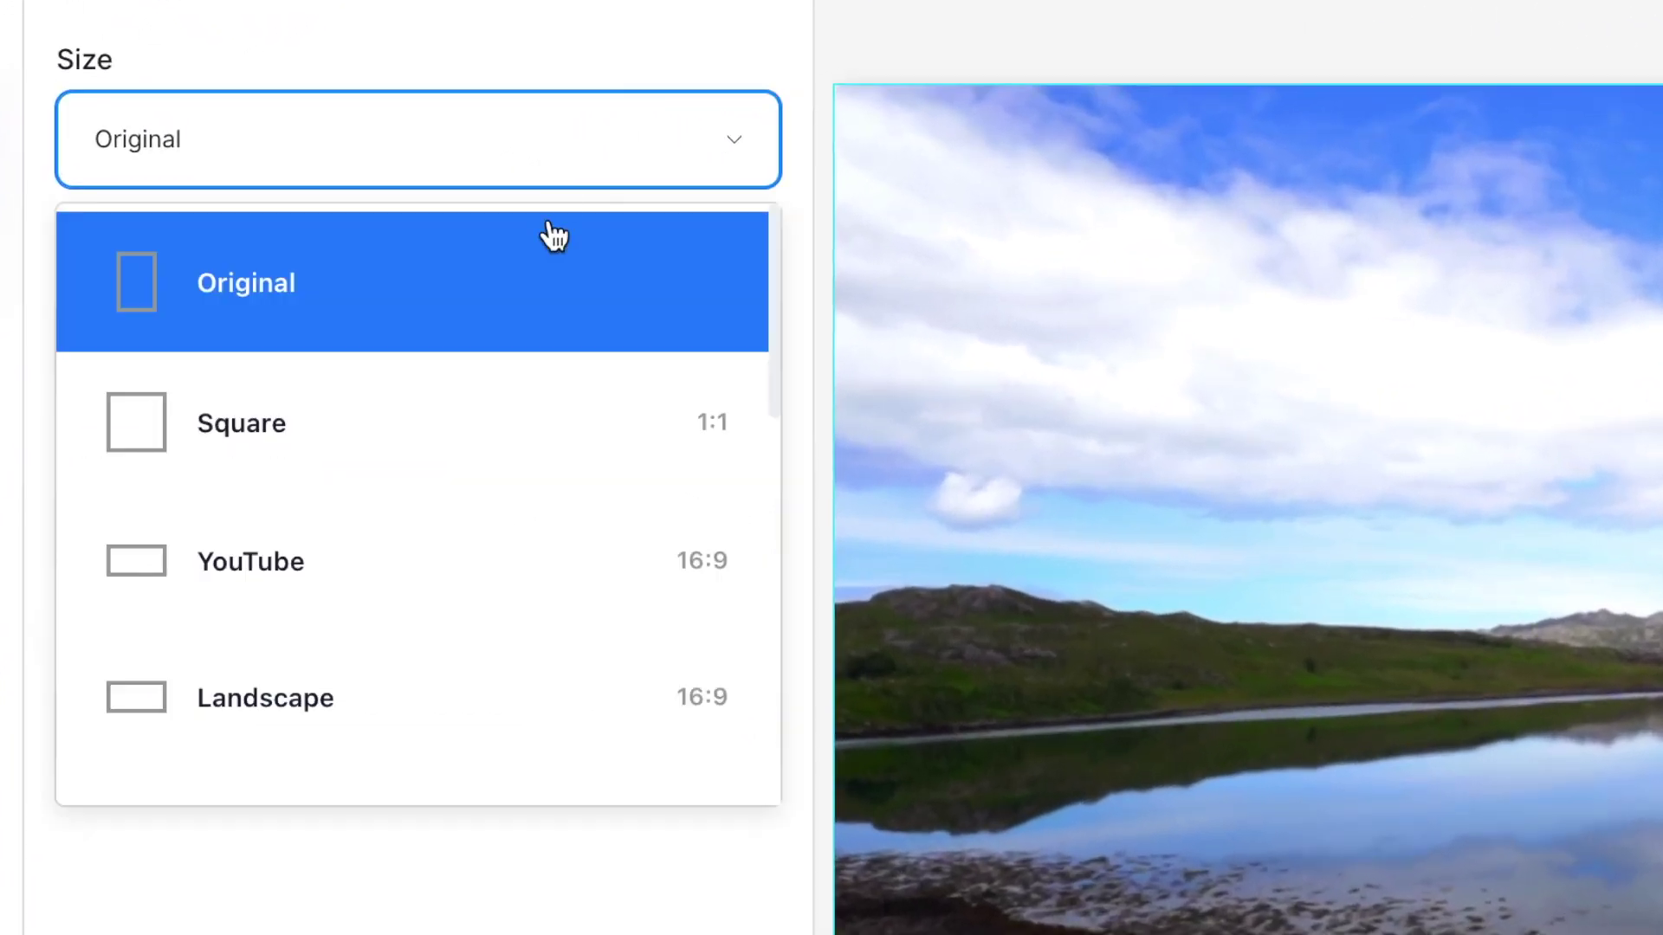
scroll(527, 416, "down", 6)
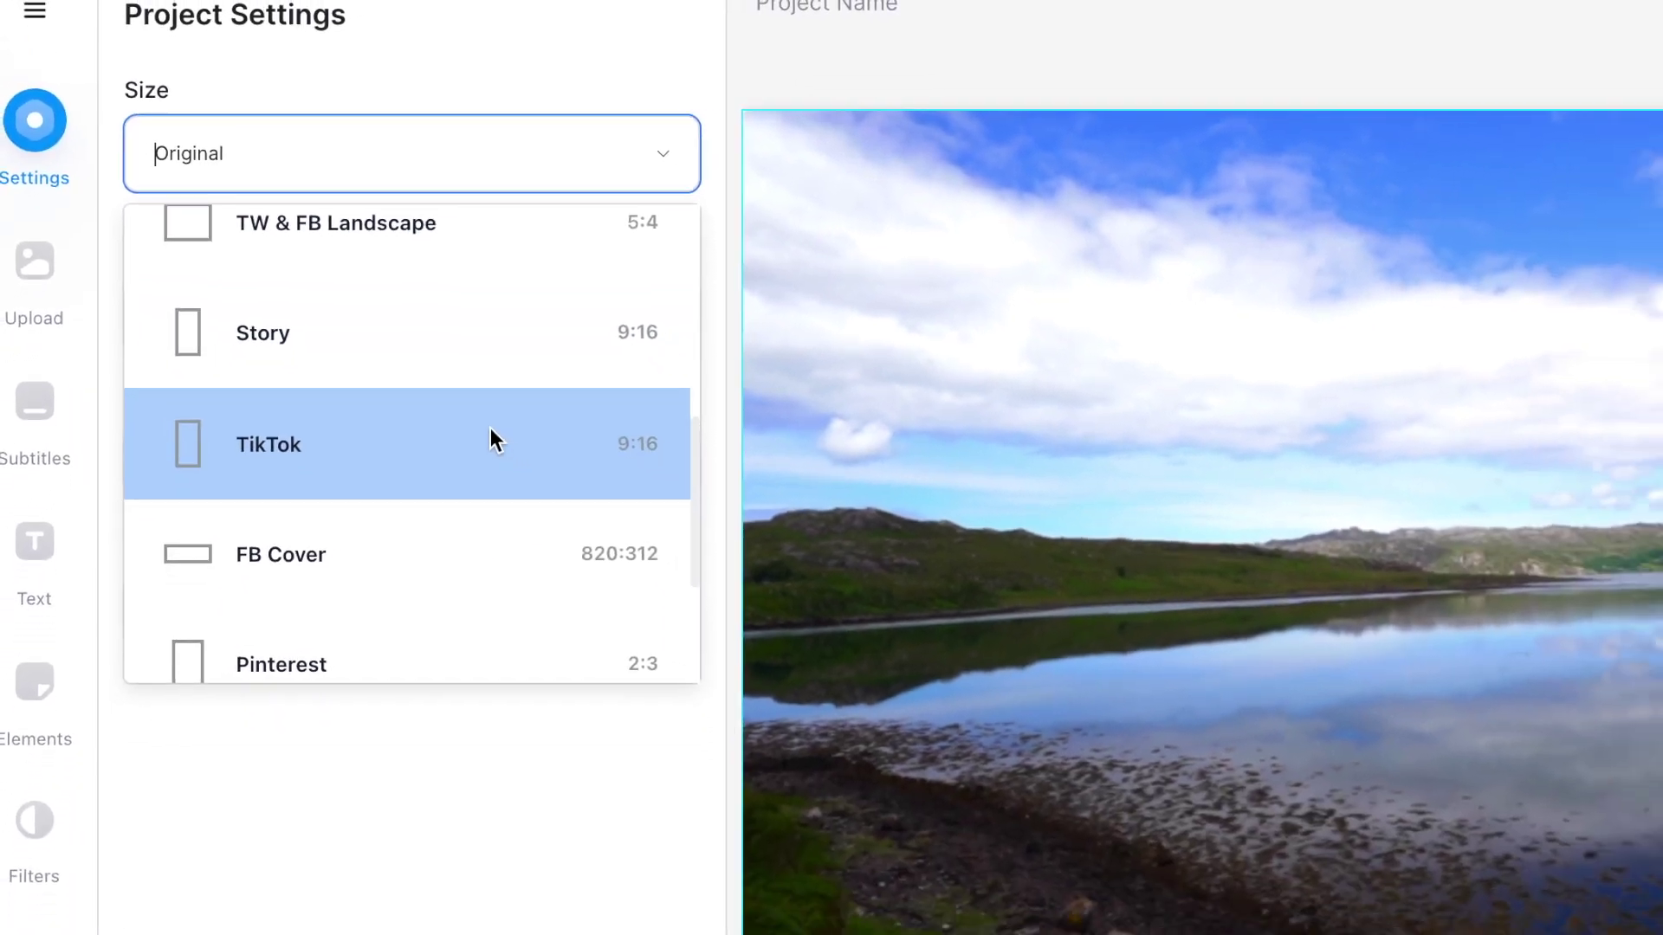
left_click(517, 493)
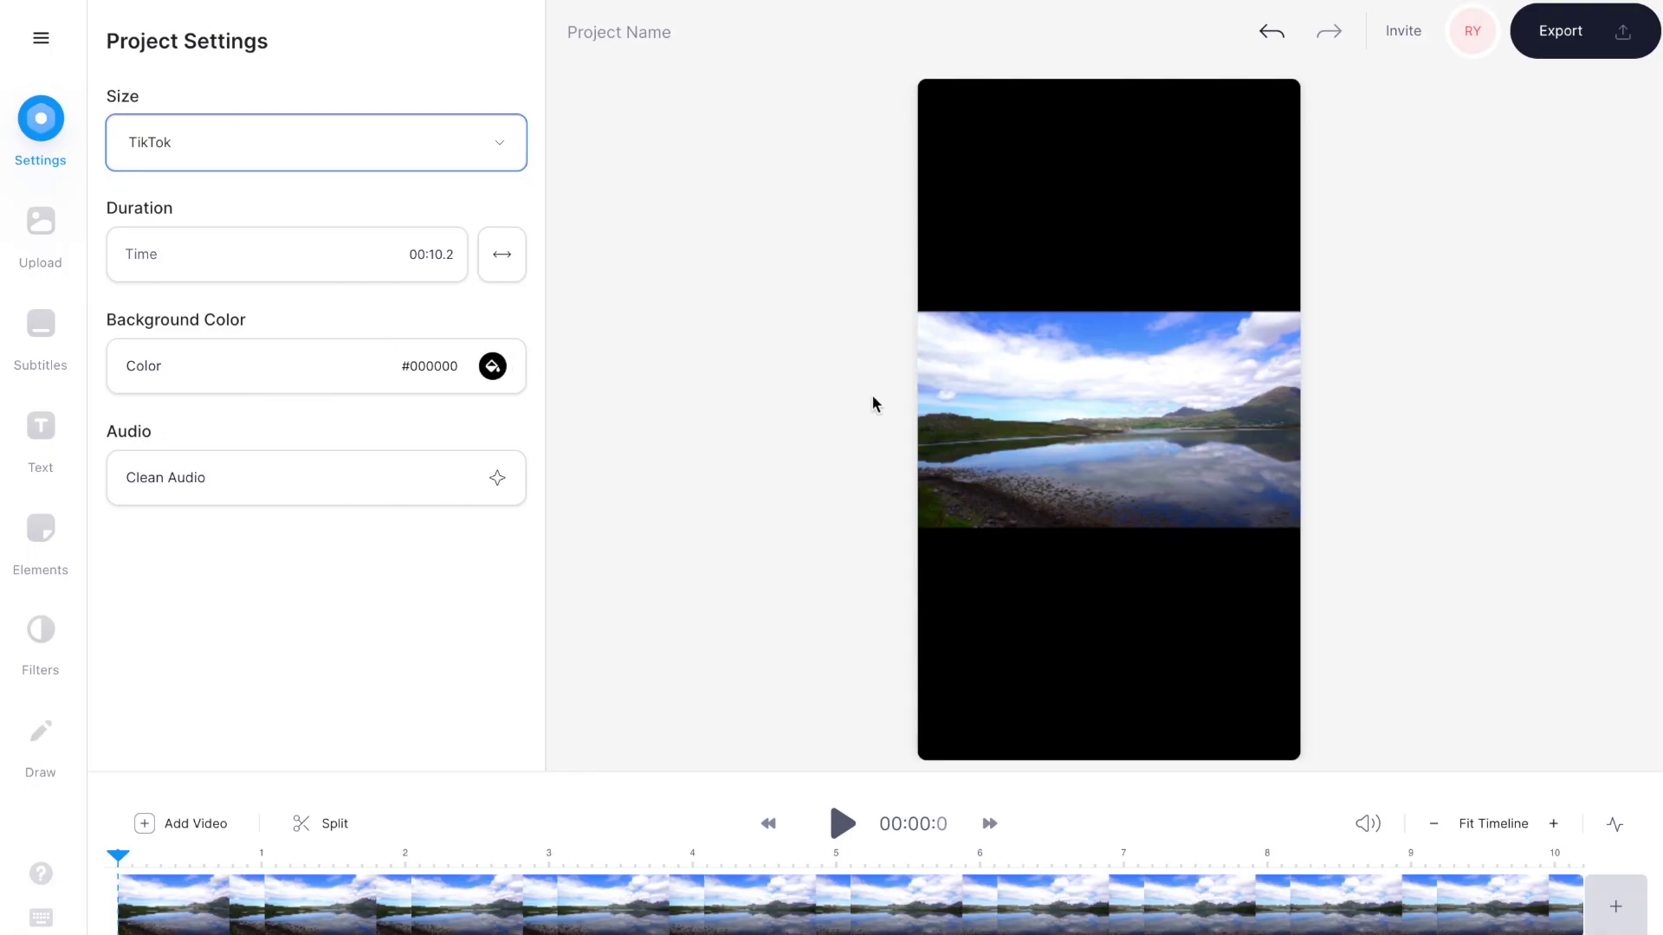
Select the lake clip on the canvas to bring up its Edit Video settings
left_click(1001, 430)
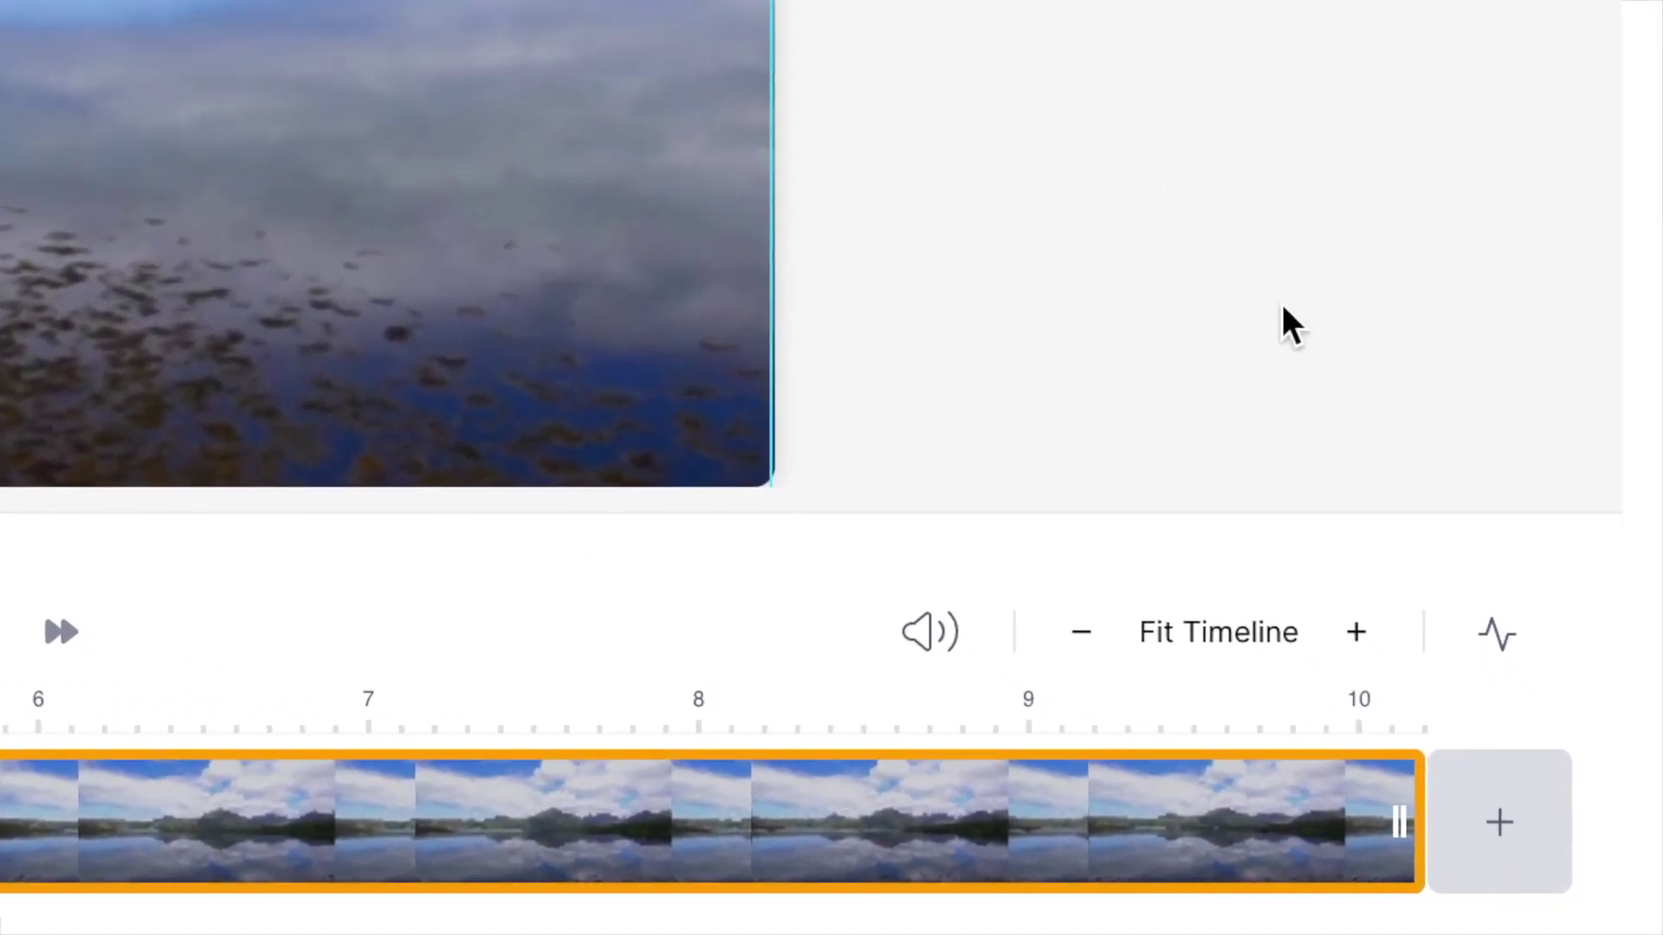
Start adding another video clip from the Edit Video panel
left_click(1528, 853)
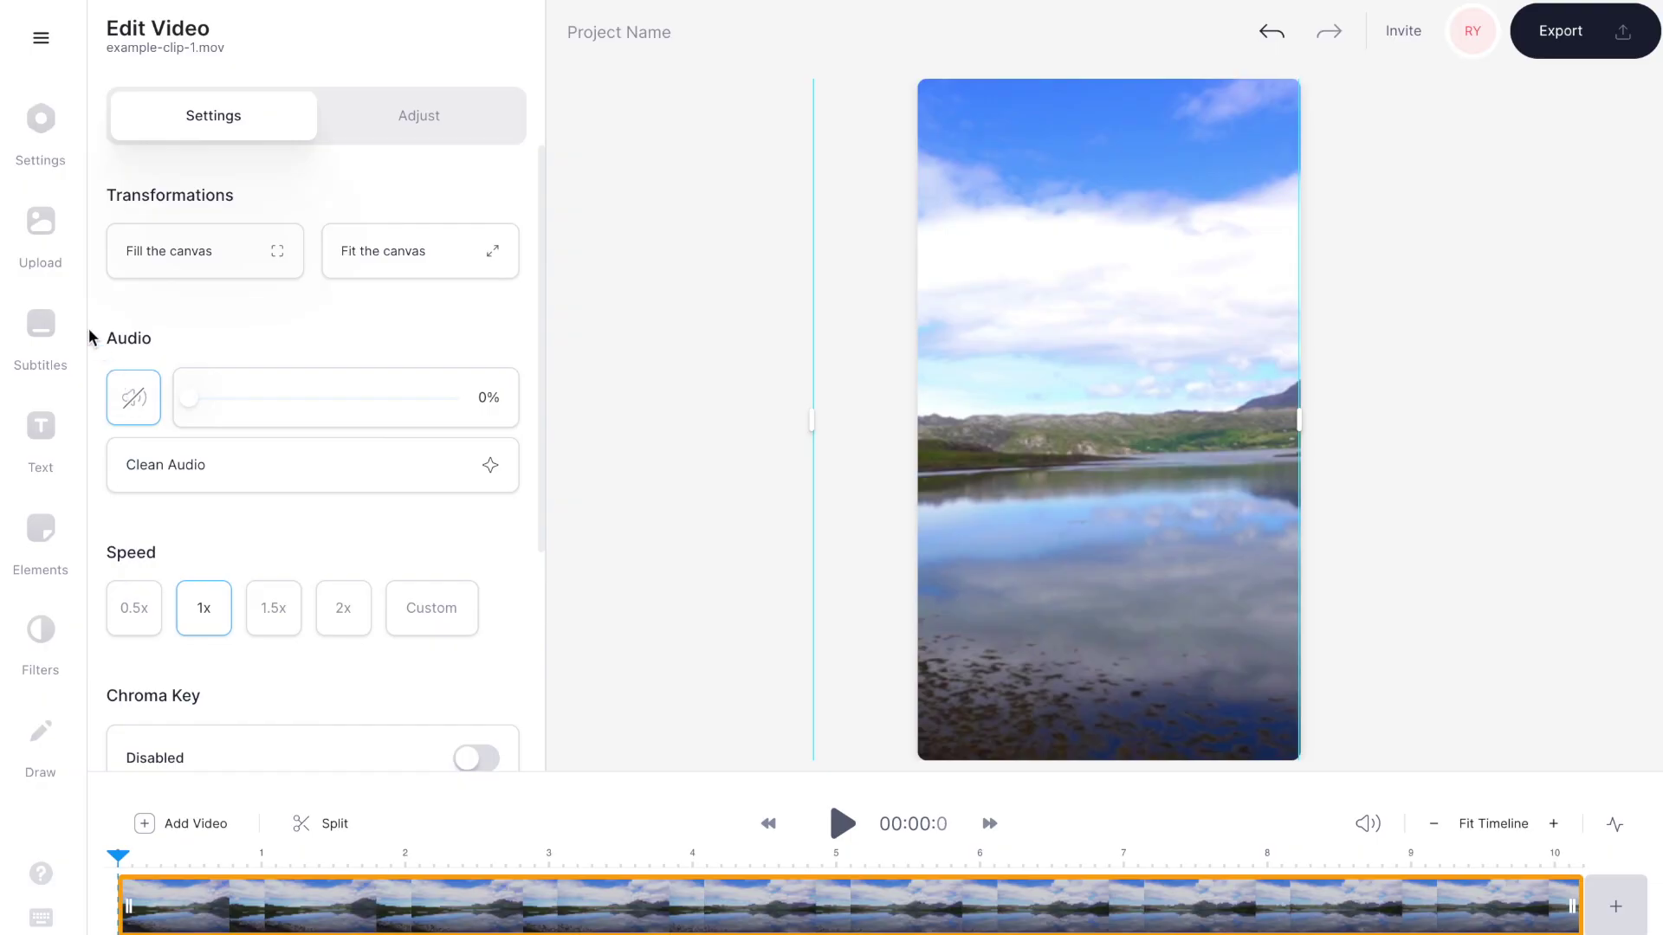
Upload ES_Another Sunday - Ealot.mp3, trim it to end at 10.2 s, and fit the timeline
left_click(44, 227)
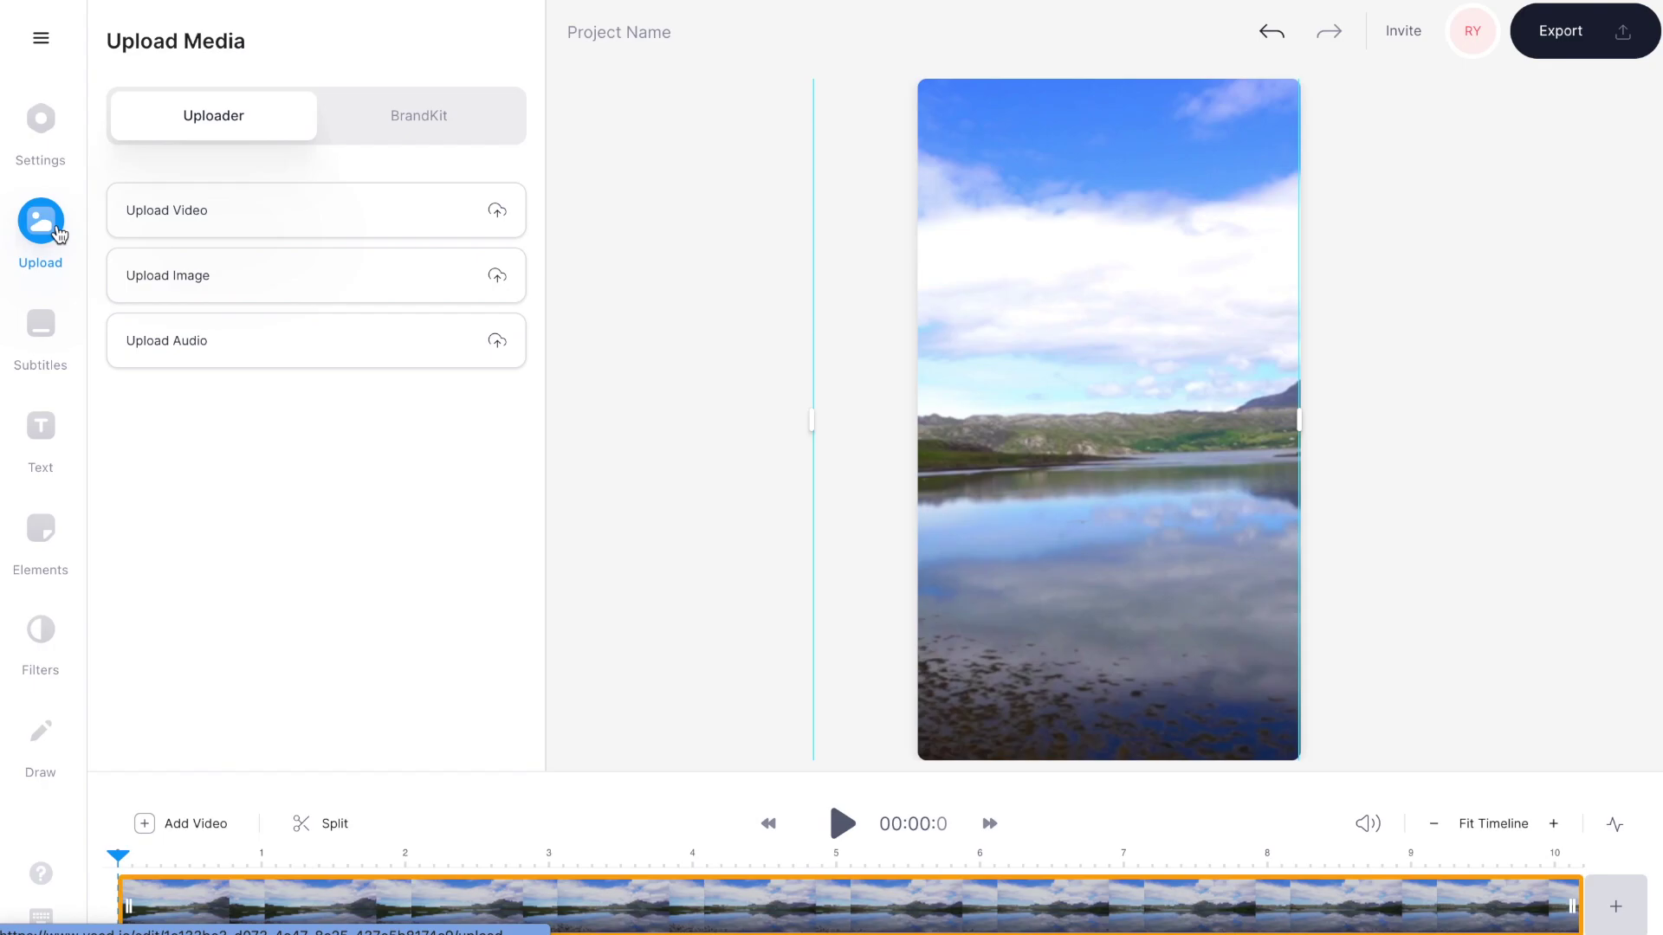
left_click(253, 352)
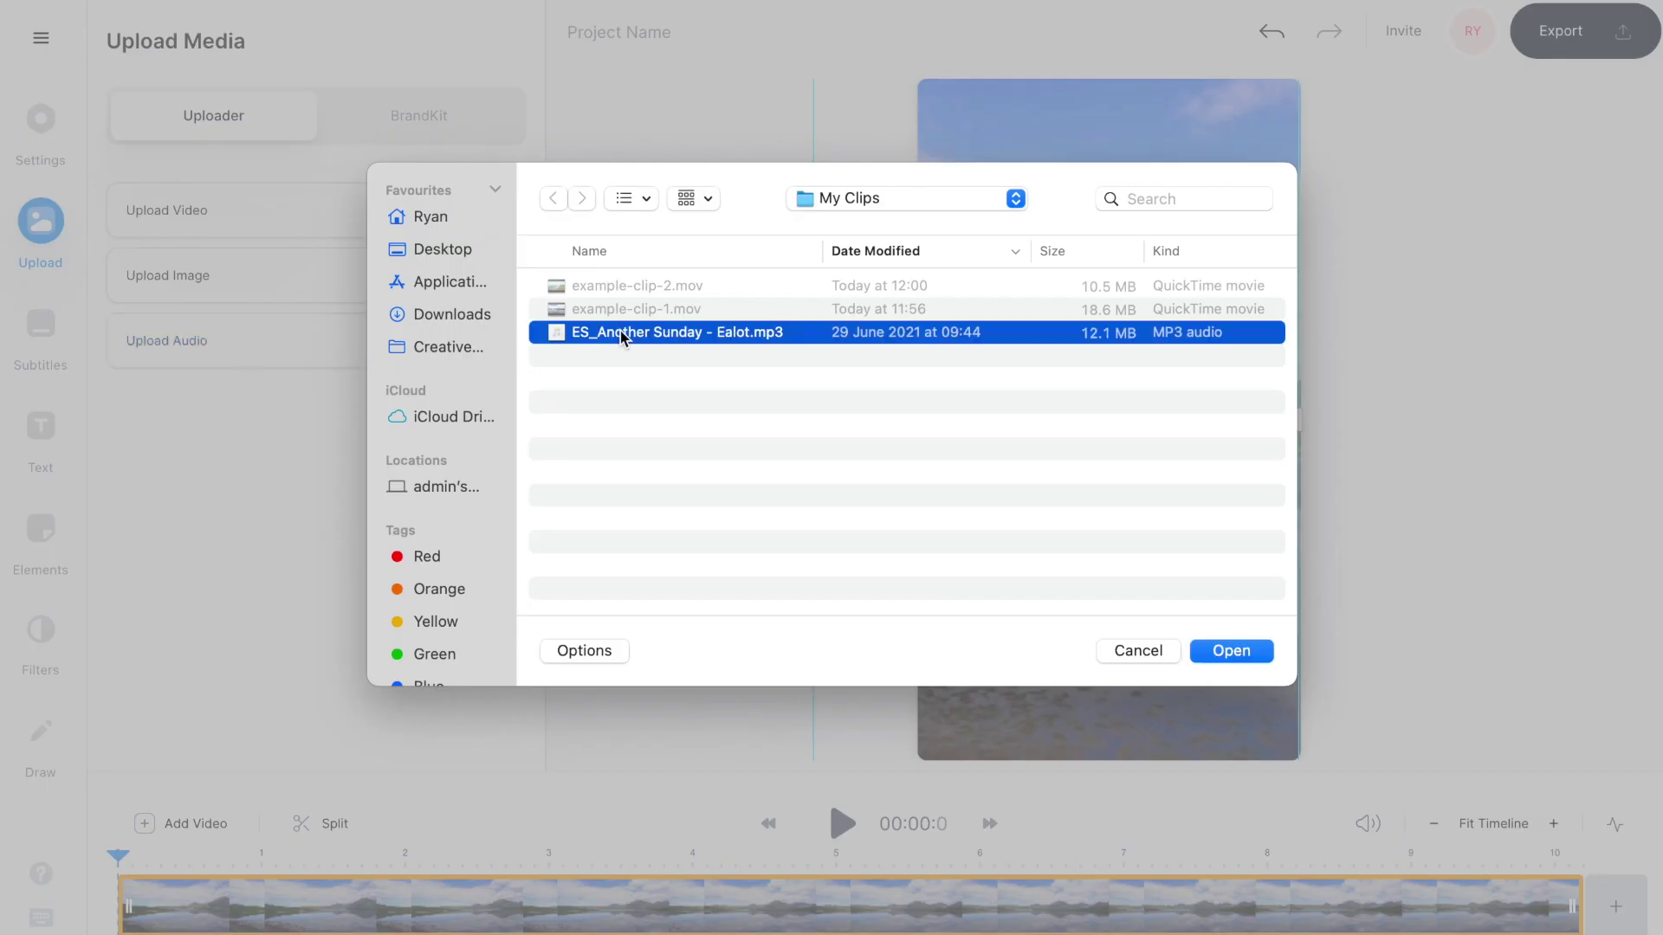
left_click(1217, 651)
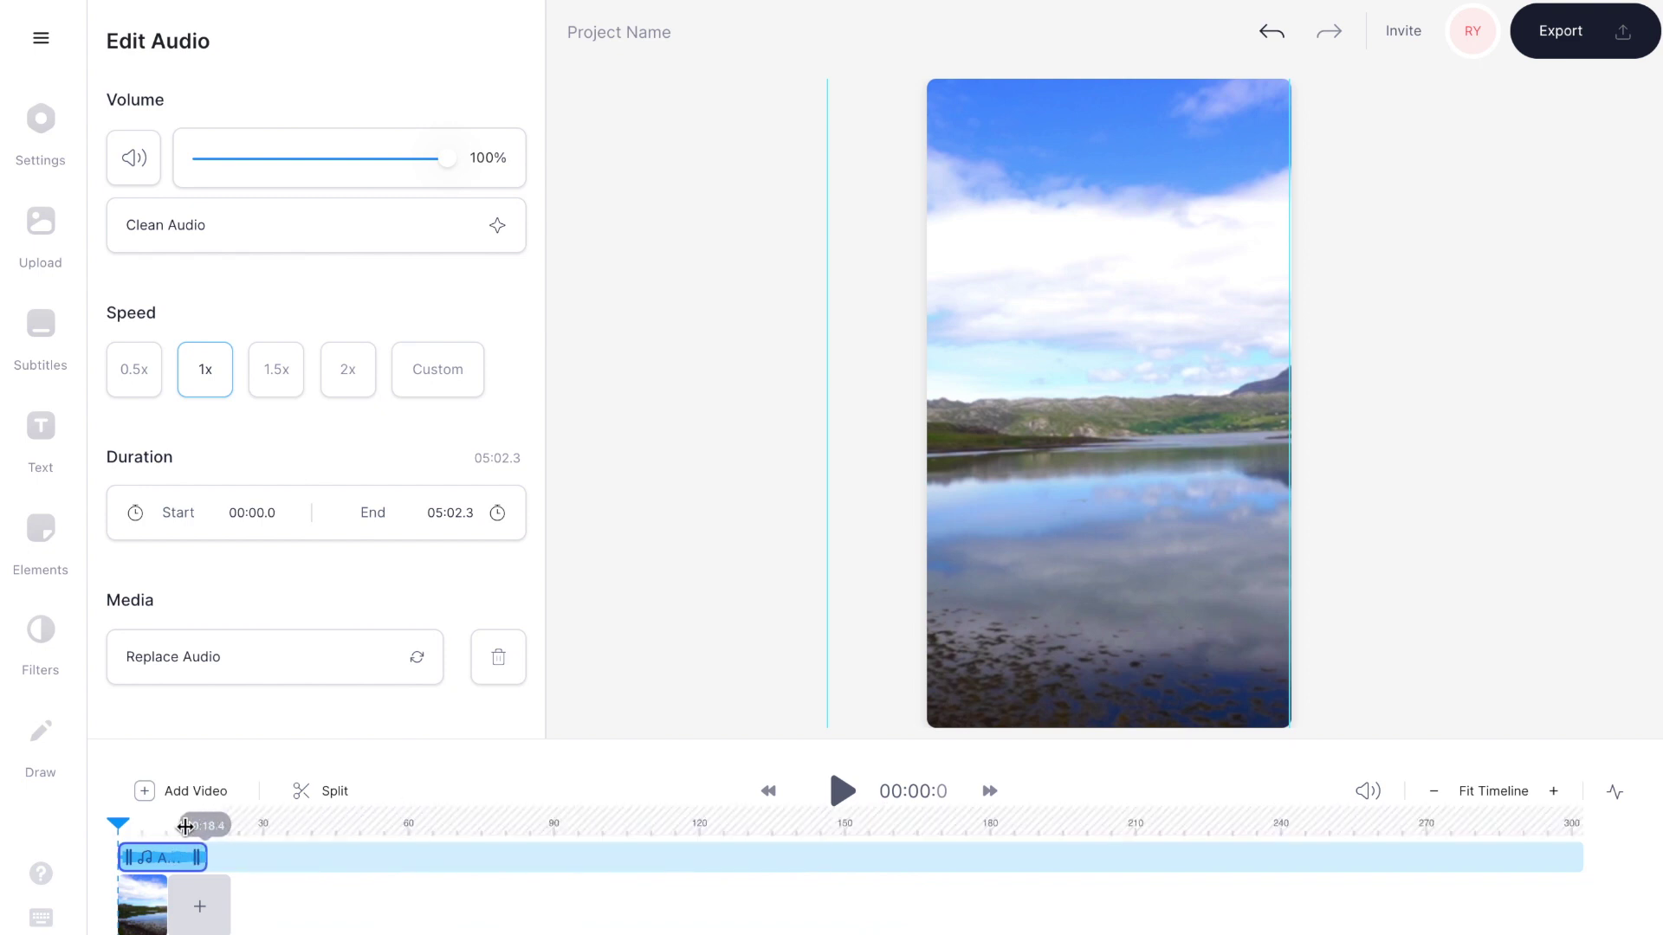
left_click_drag(164, 829, 168, 836)
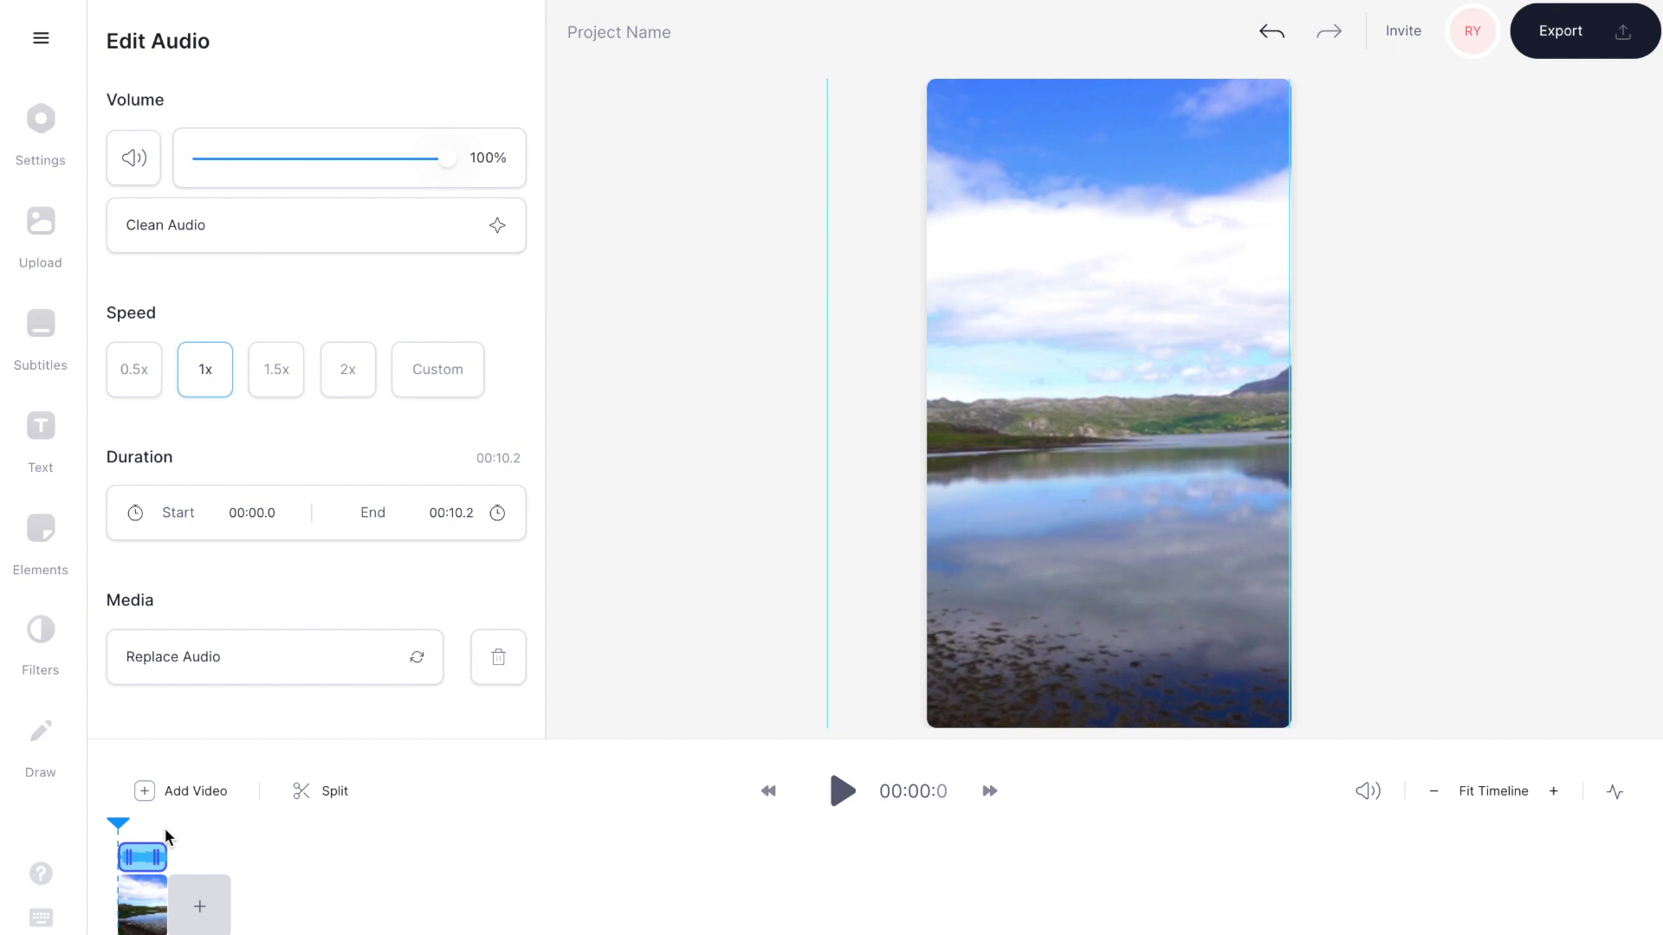
left_click(1494, 791)
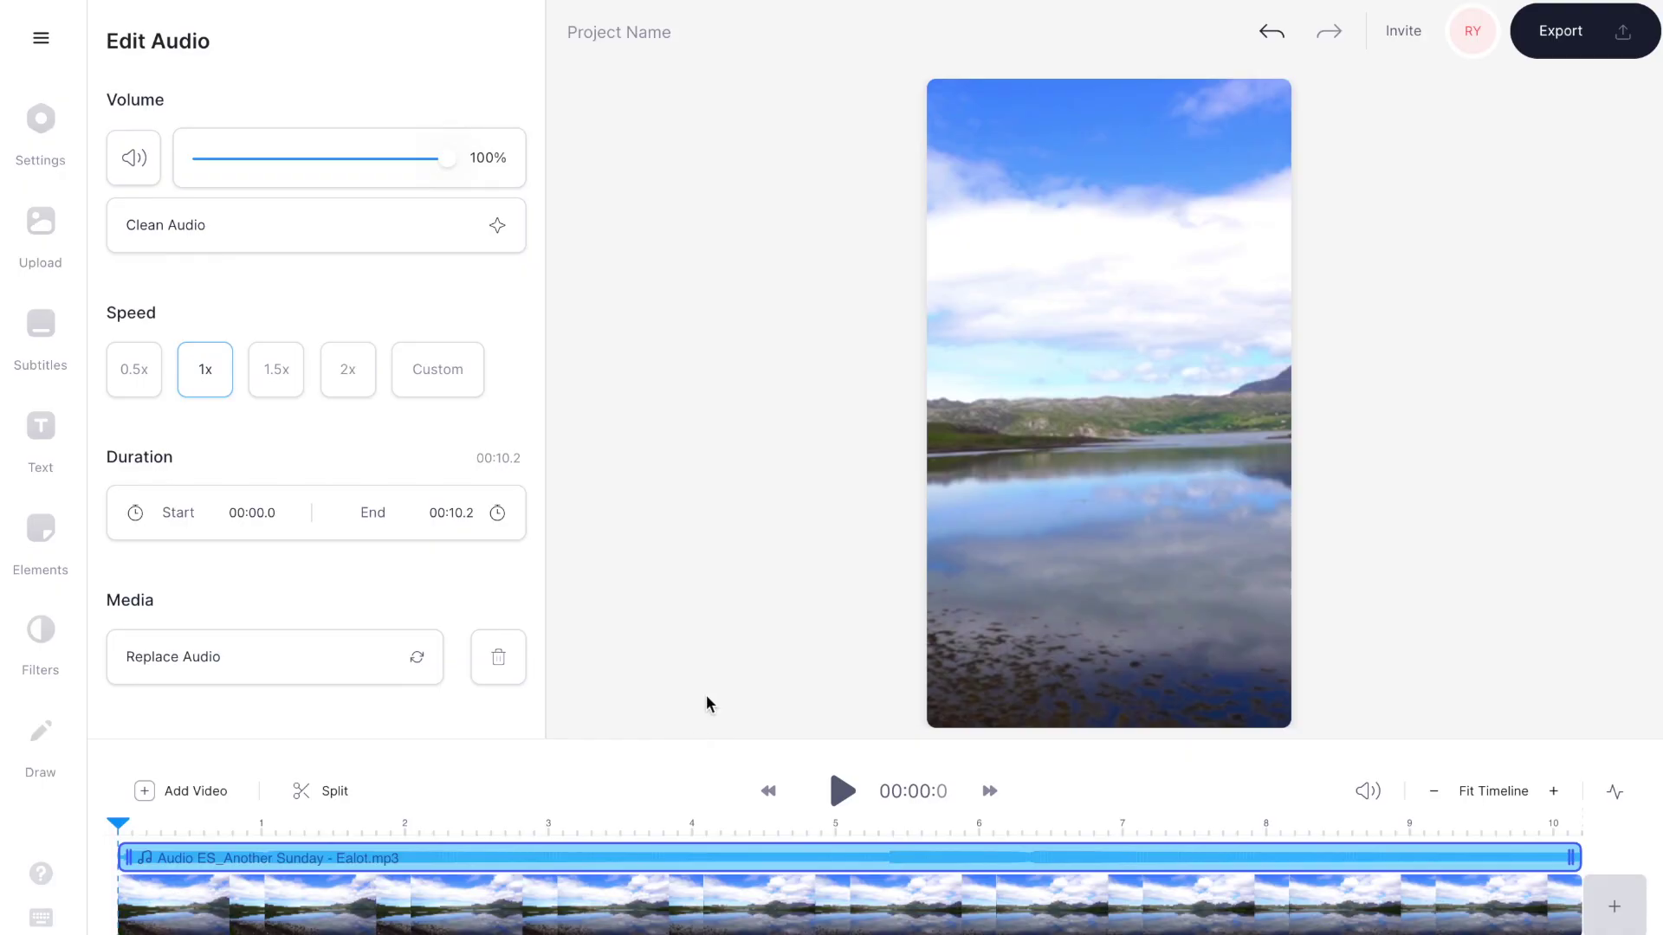
Add a headline text layer set in the Anton font at 72px
left_click(48, 433)
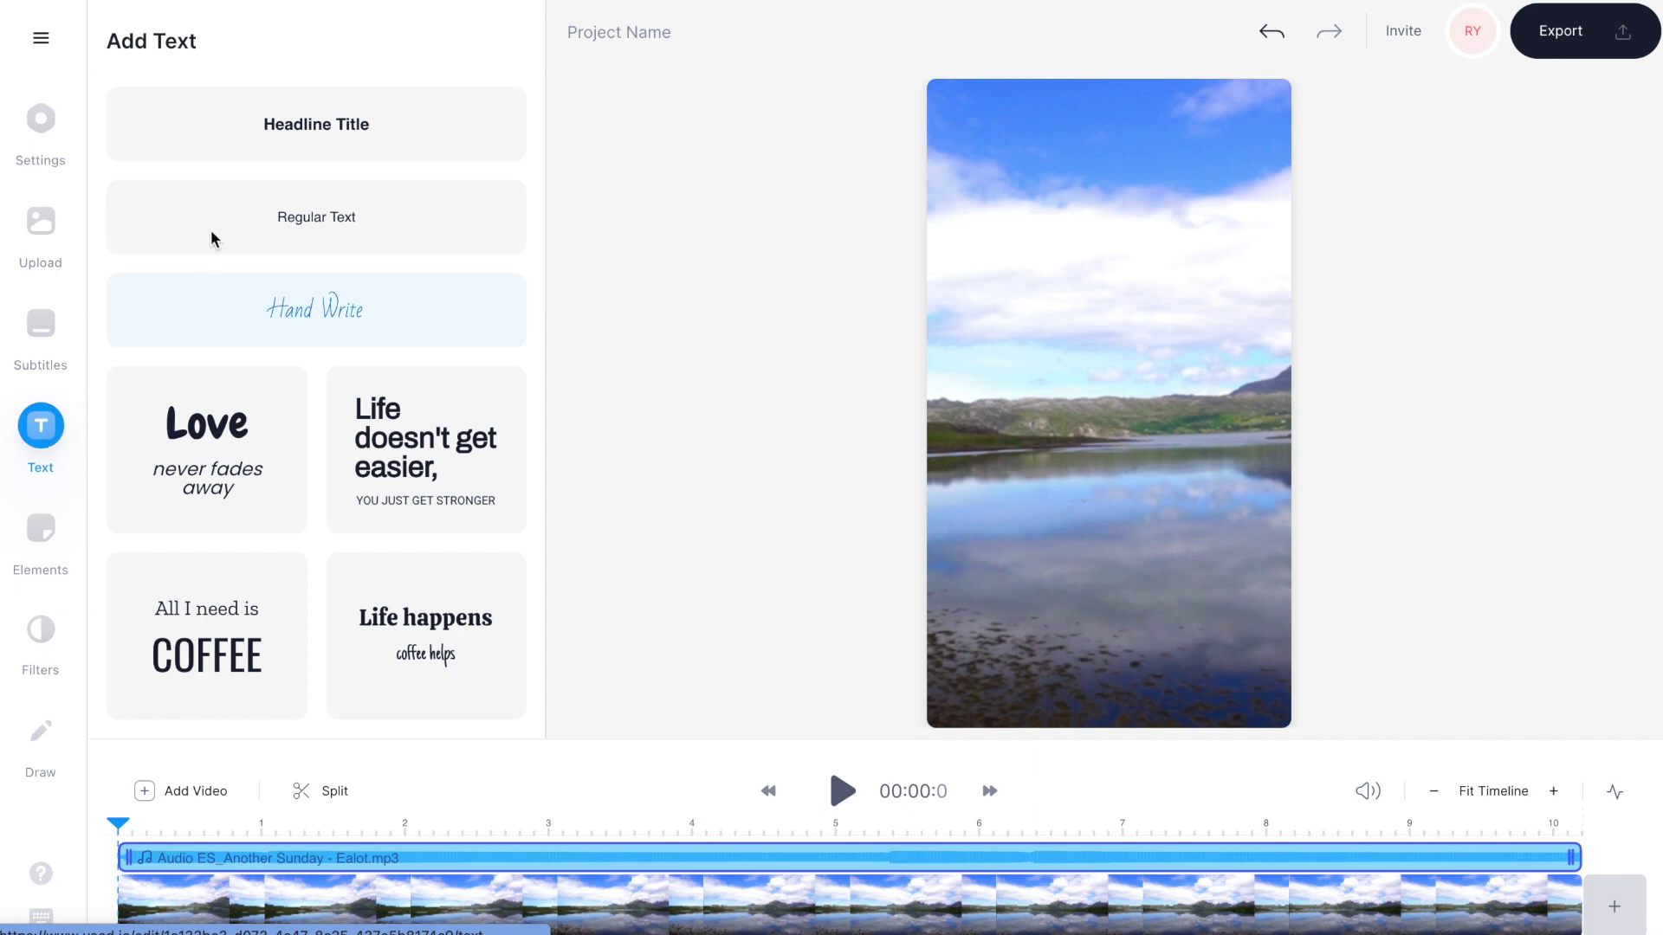
left_click(318, 147)
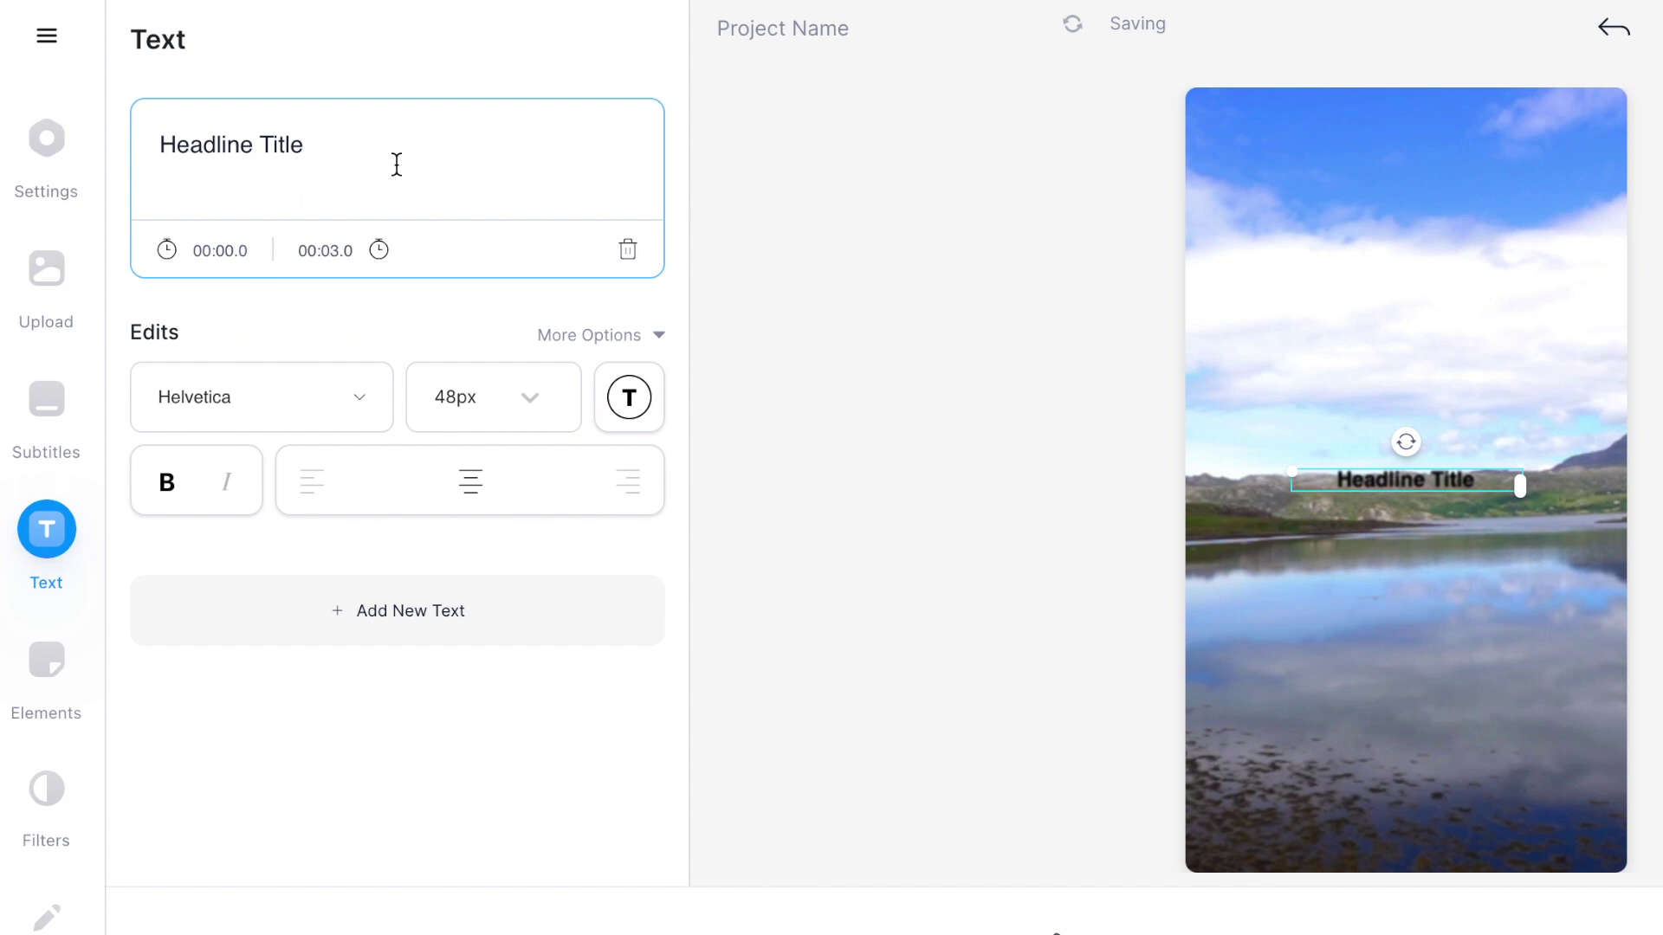
key("ctrl+shift+Left")
key("ctrl+shift+Left")
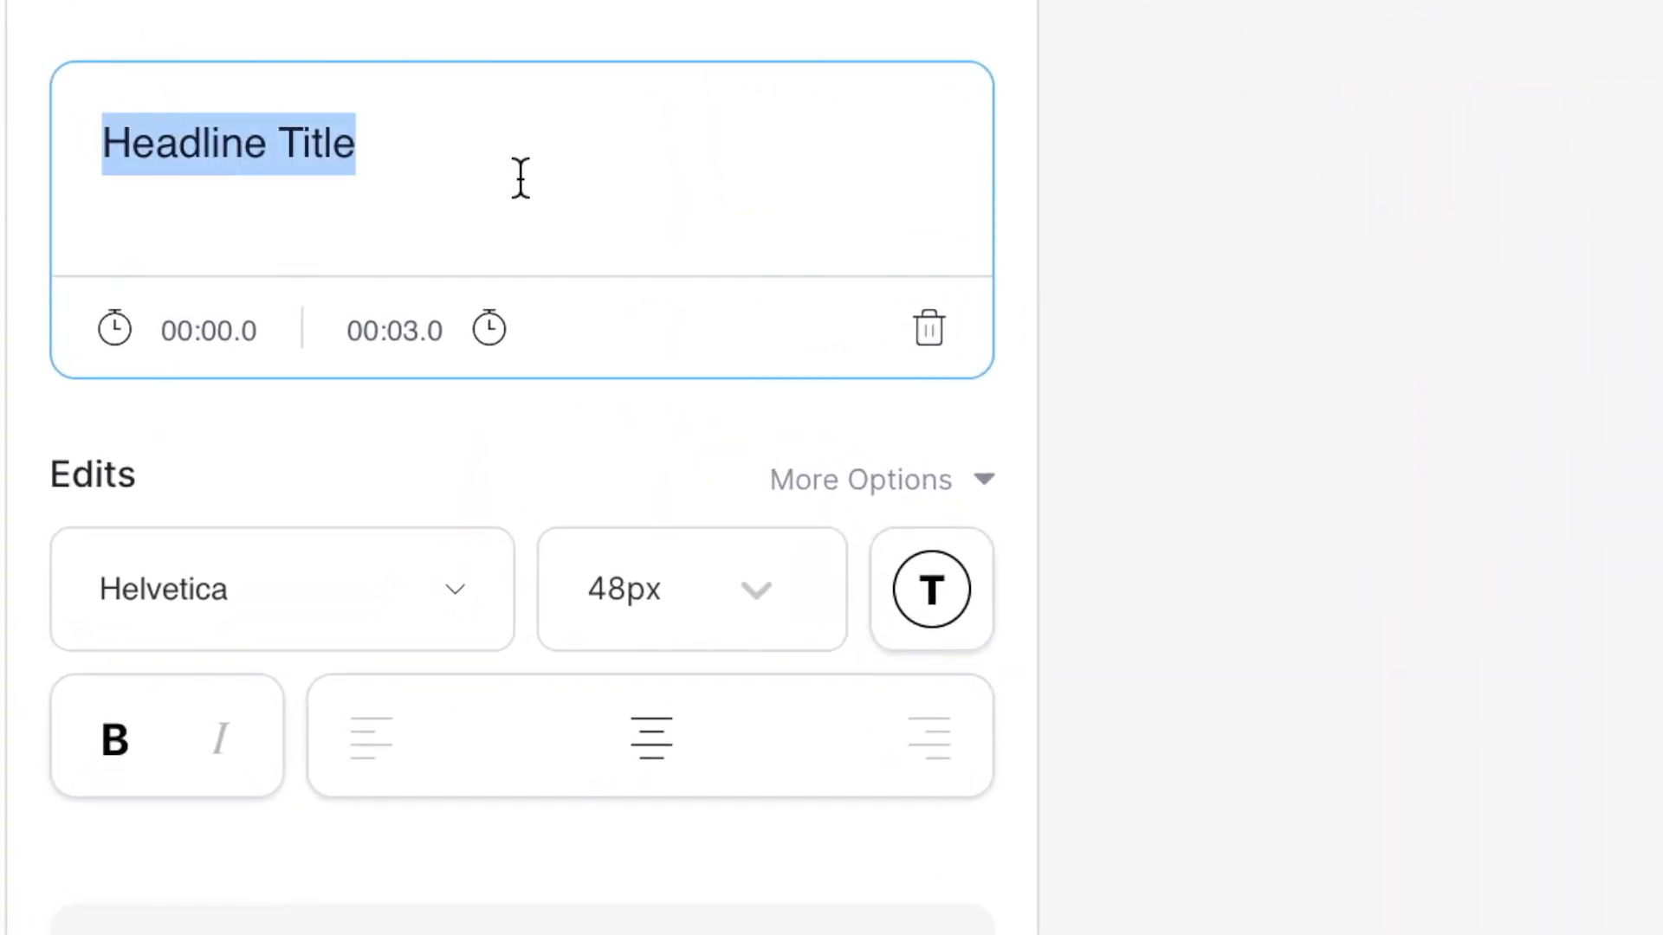
type("Add text")
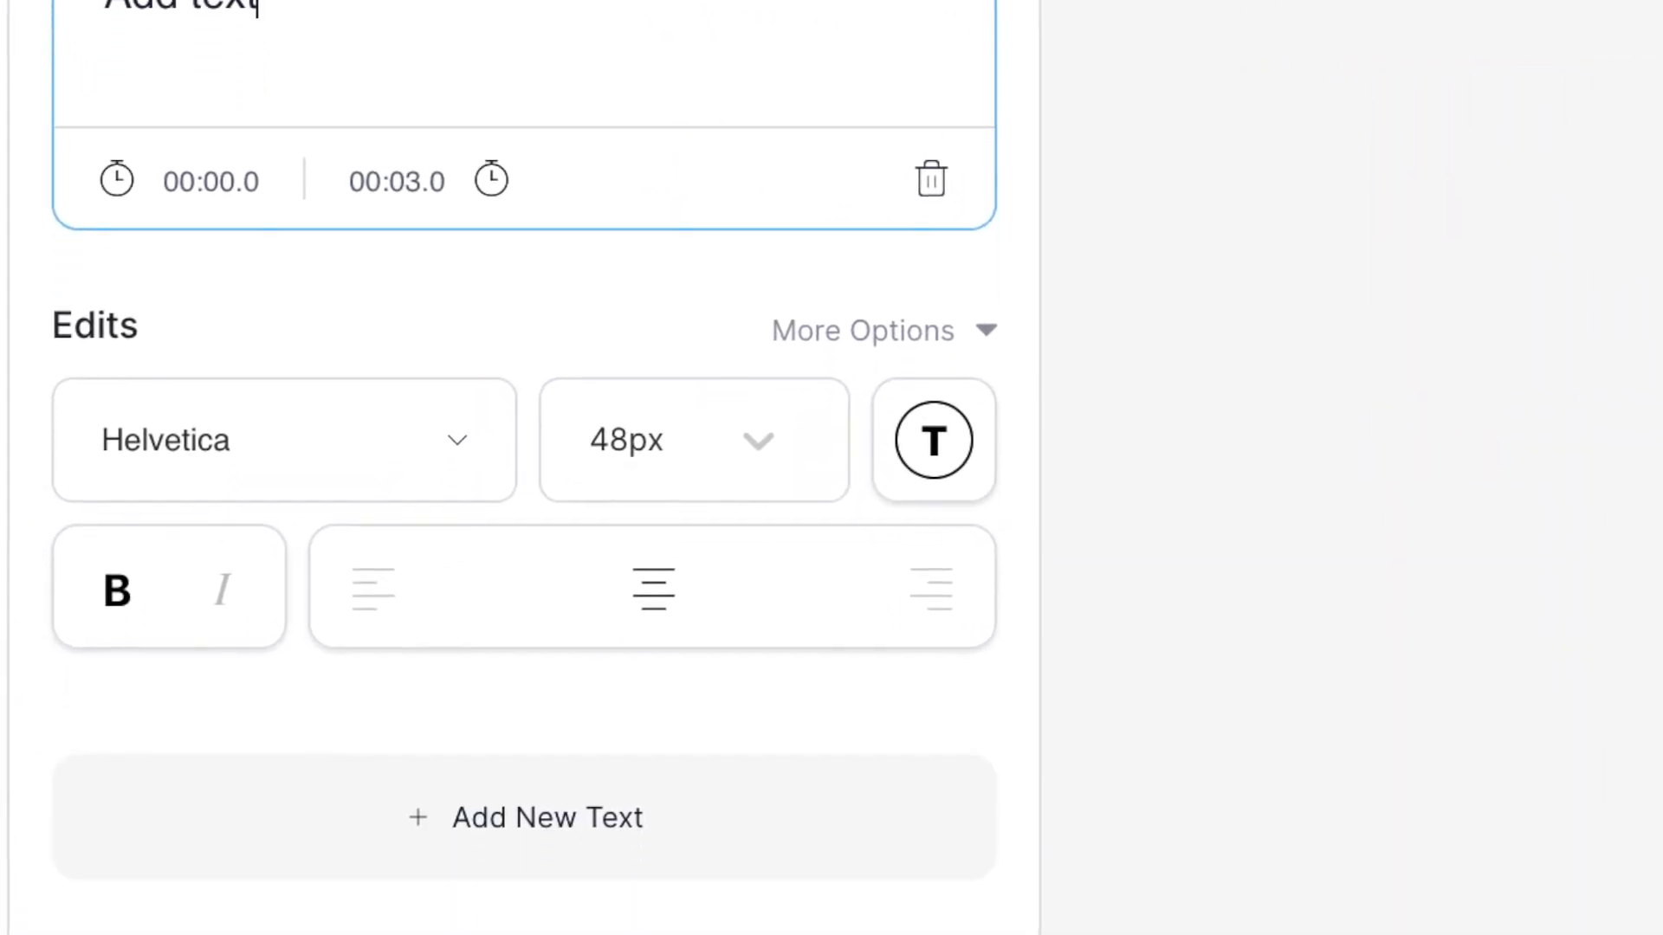
left_click(421, 574)
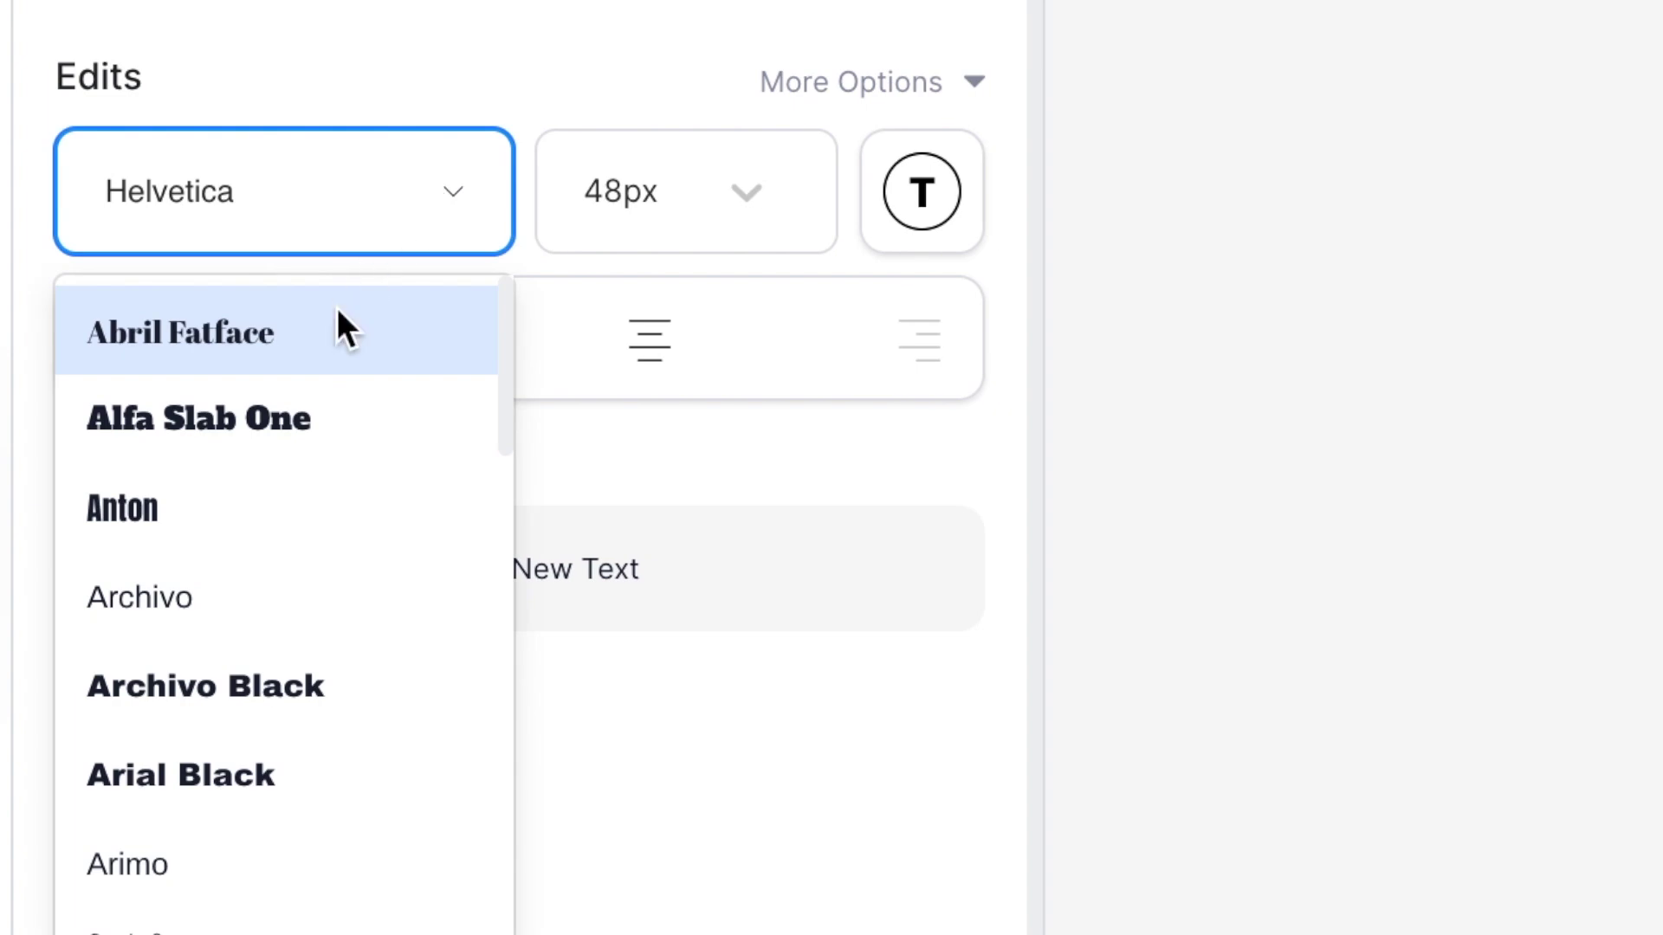
left_click(286, 498)
left_click(705, 190)
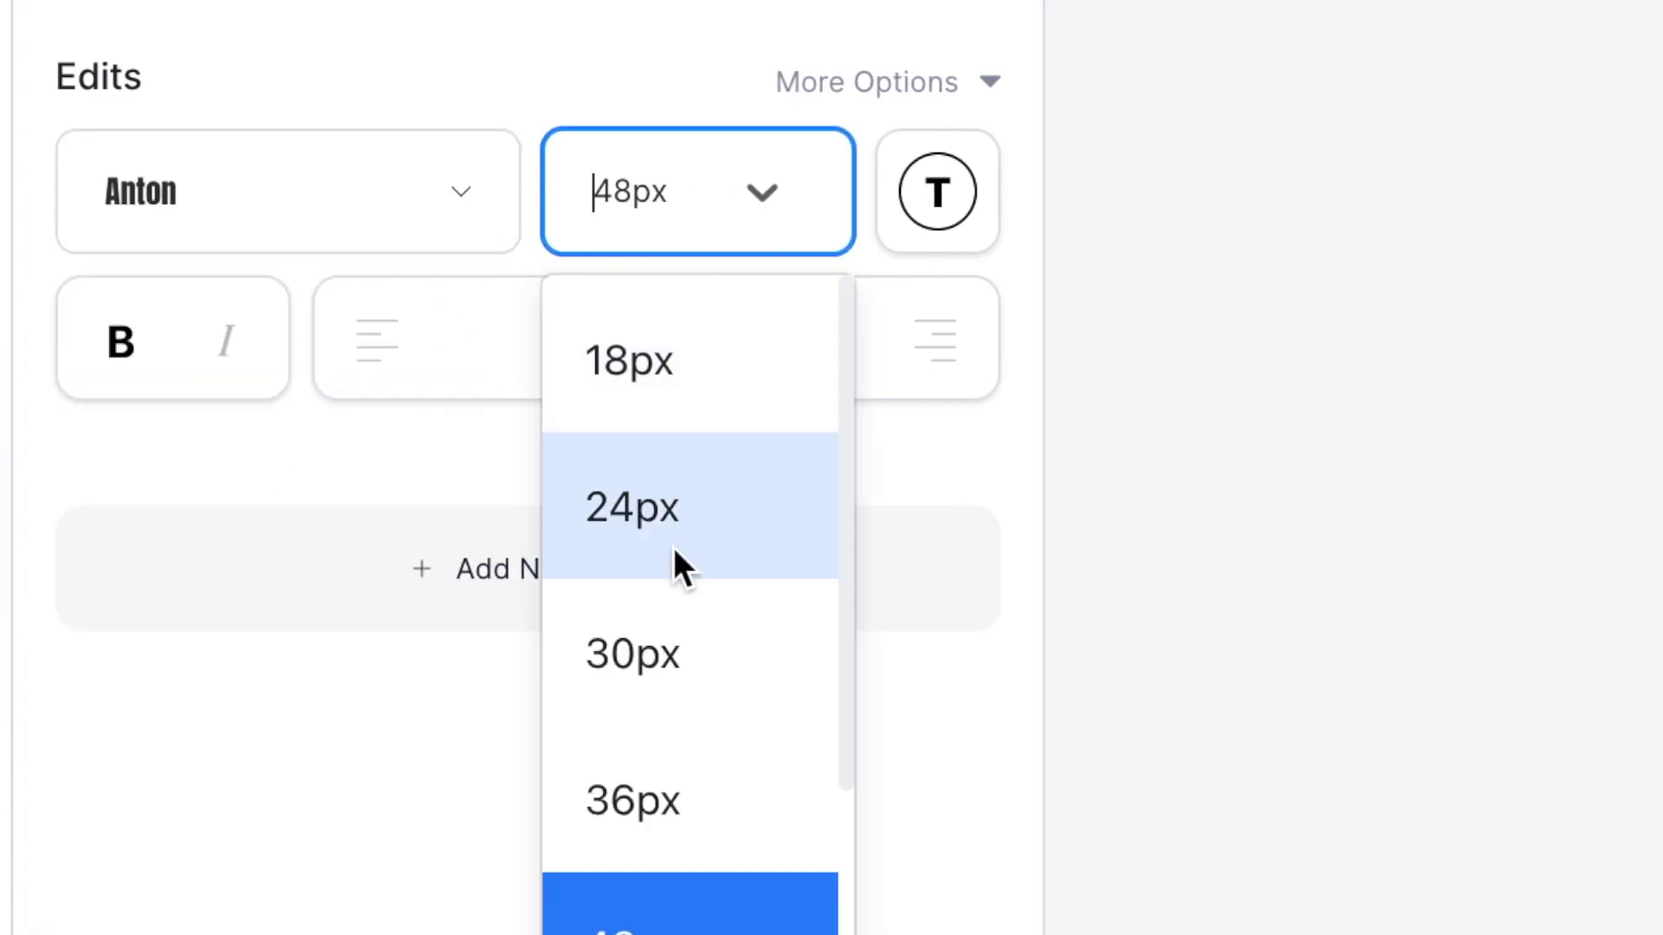
scroll(673, 548, "down", 5)
left_click(672, 840)
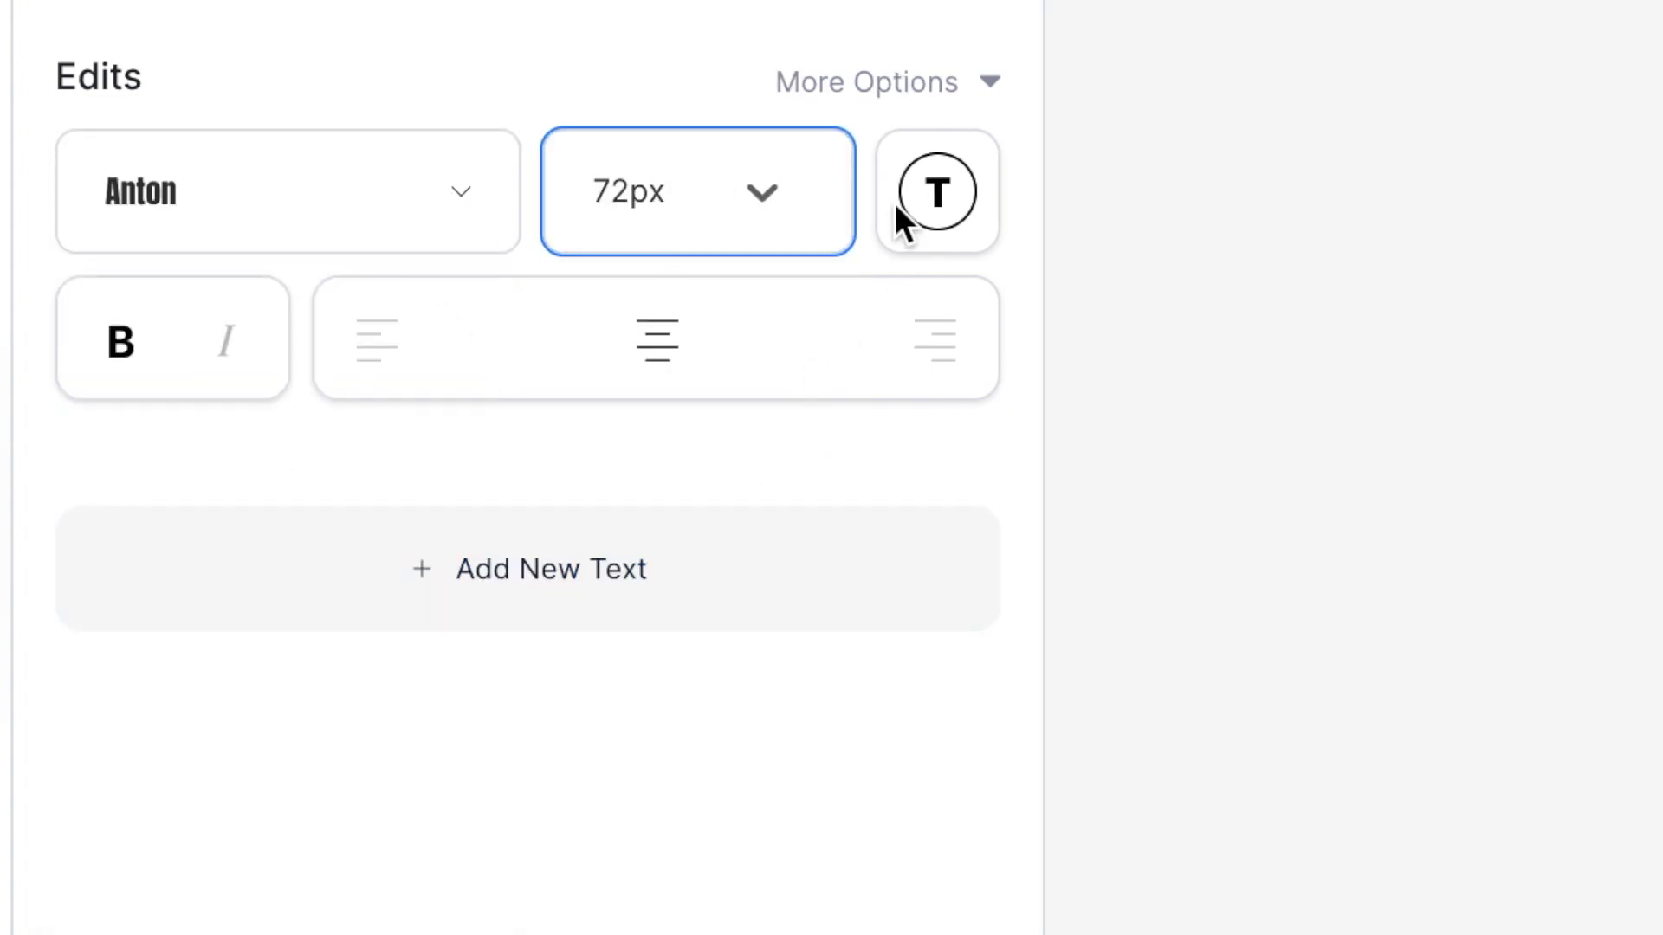
Make the caption white text in the Block style with a black background
left_click(934, 192)
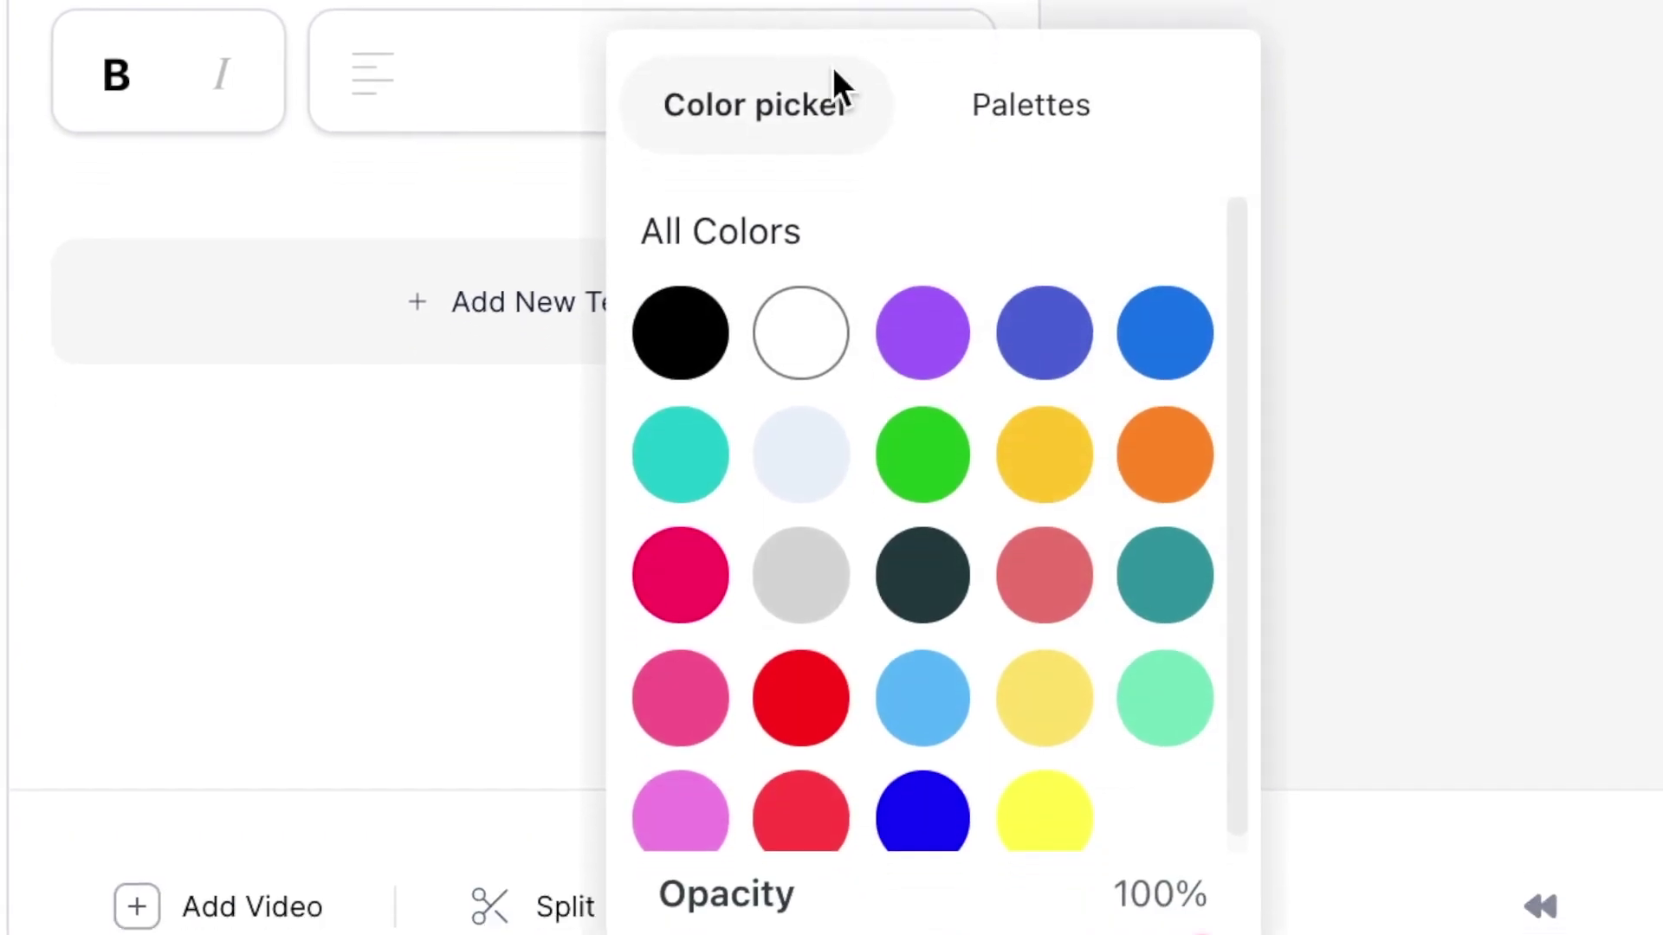
left_click(801, 343)
left_click(467, 271)
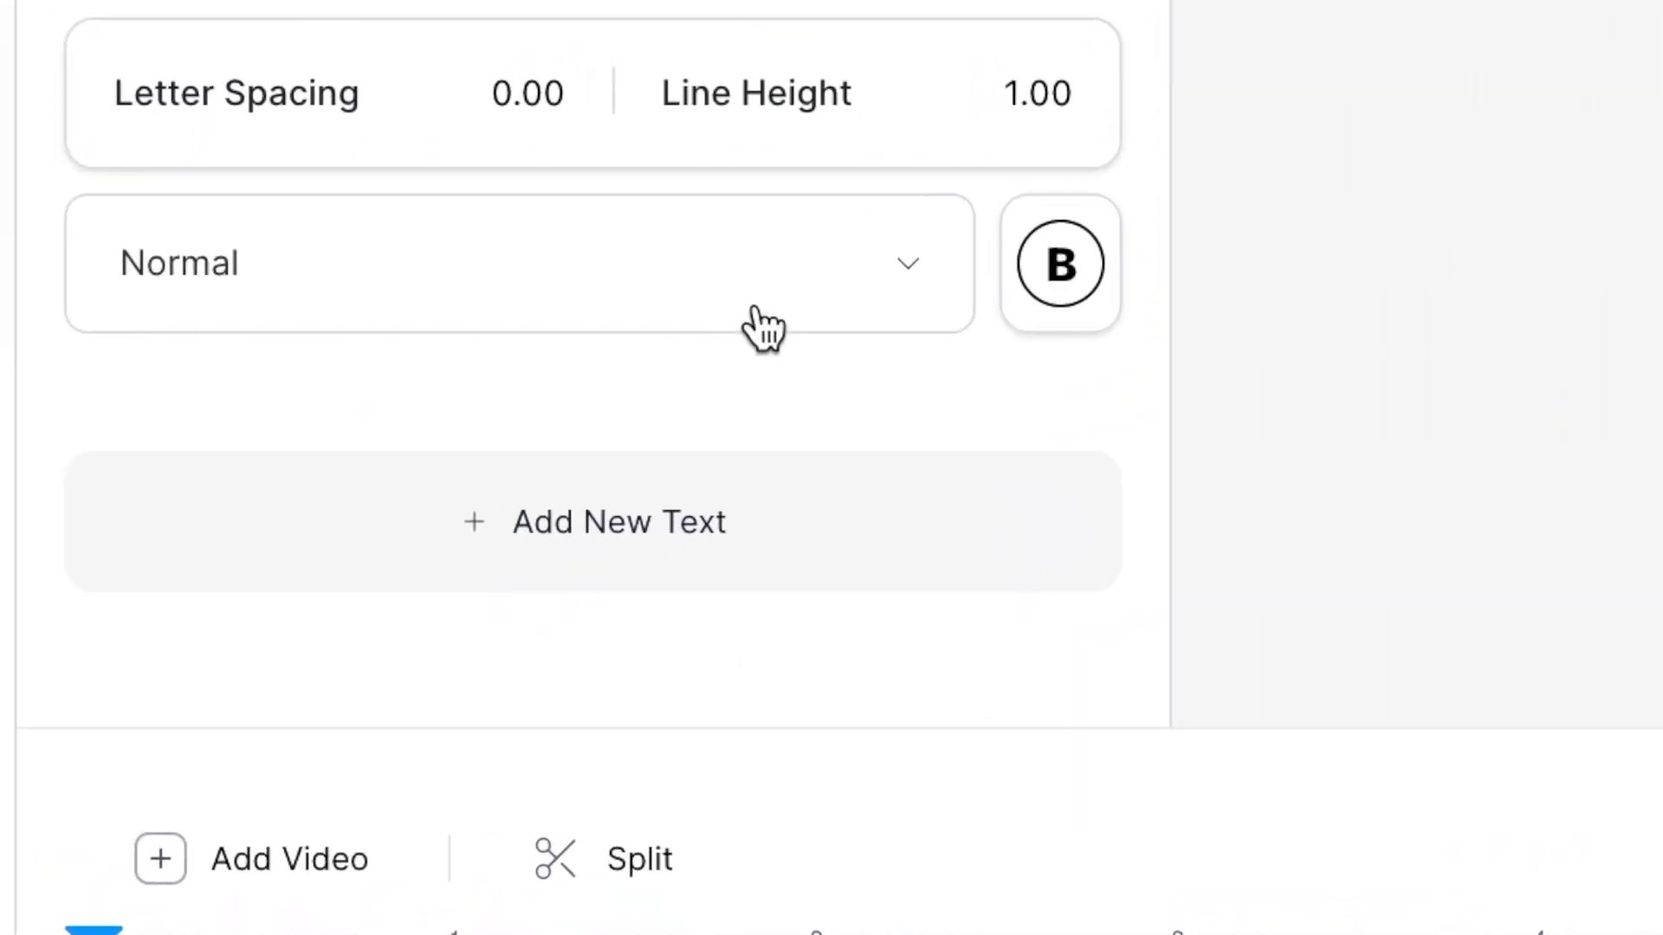
left_click(385, 521)
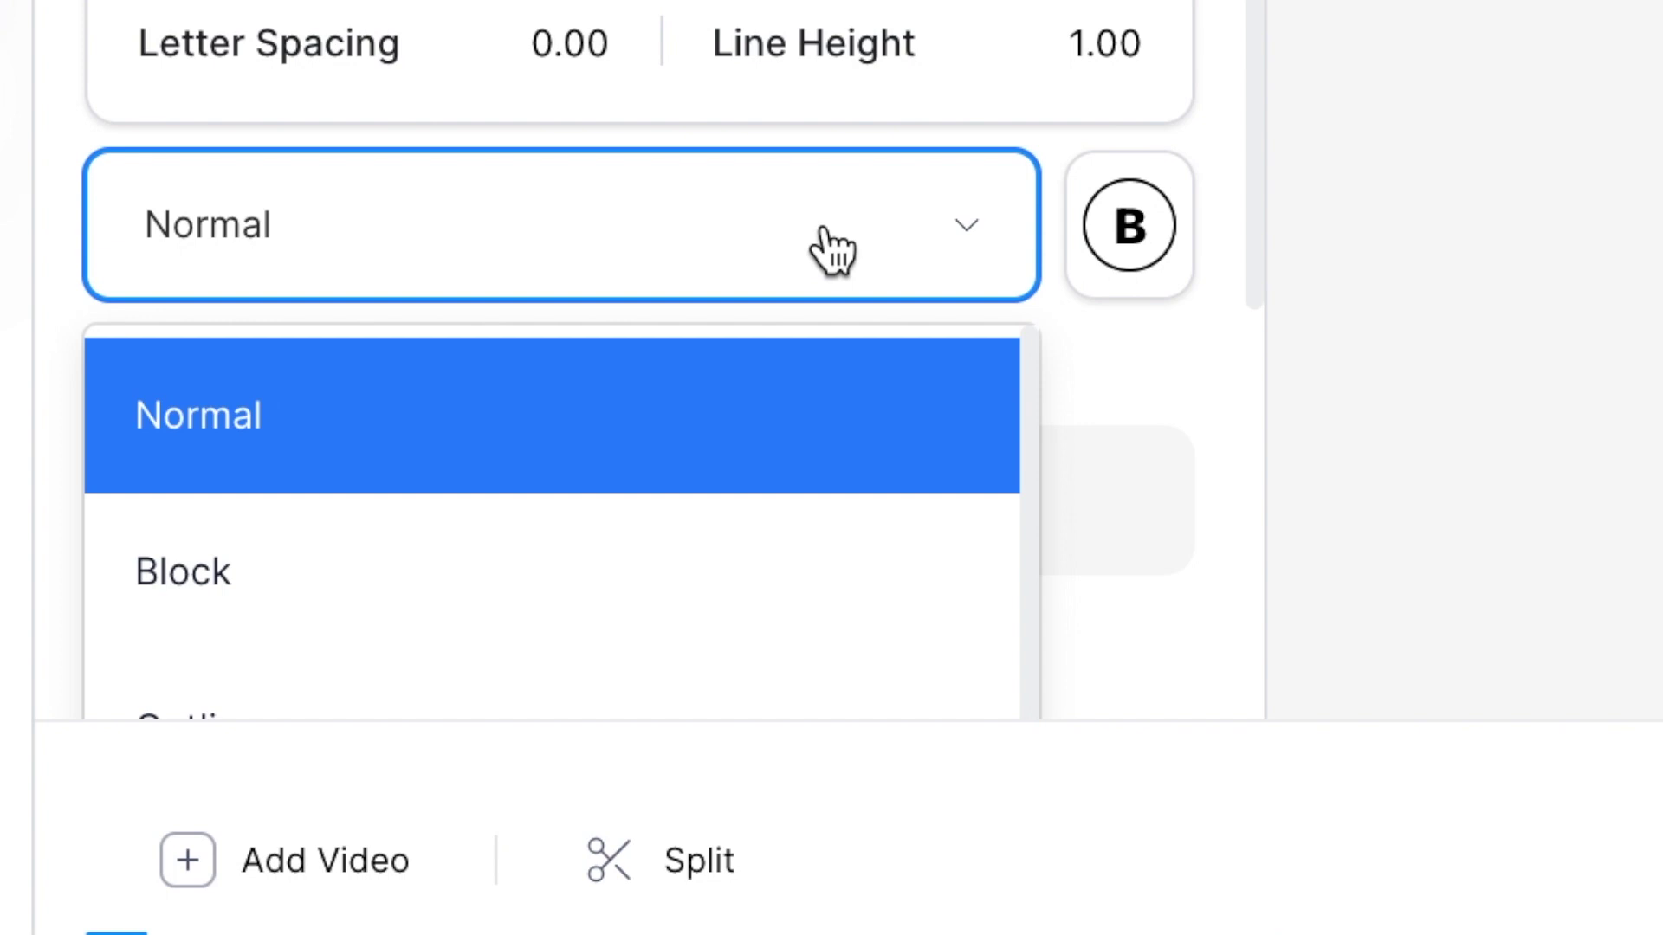
scroll(832, 250, "down", 2)
left_click(586, 323)
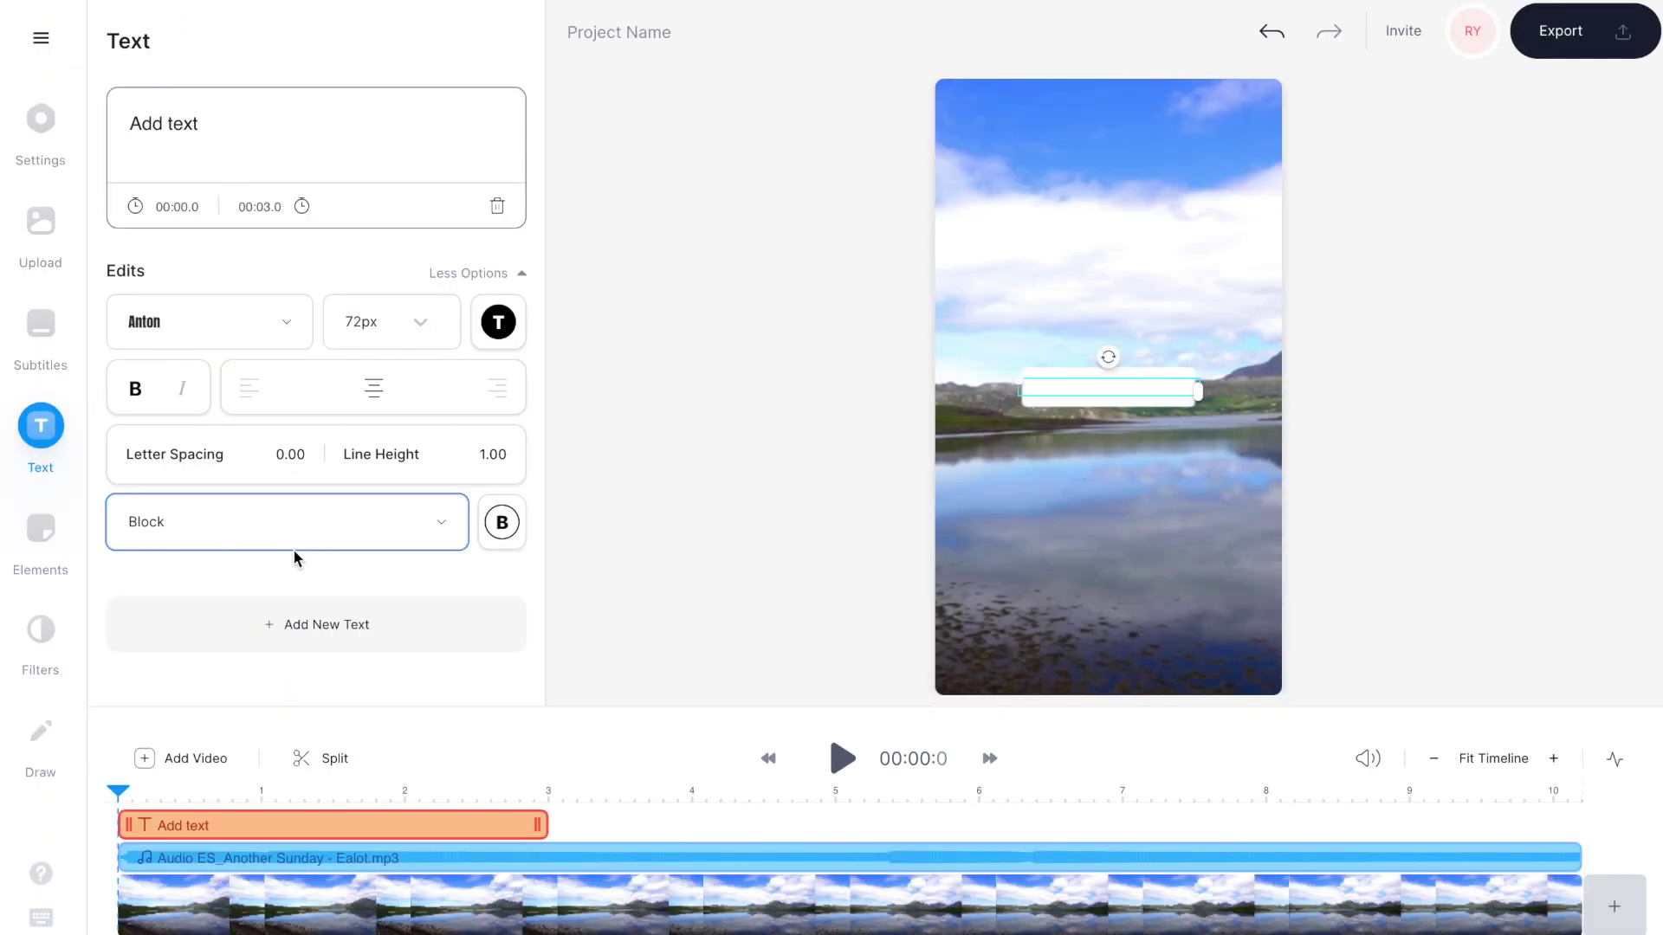
left_click(509, 523)
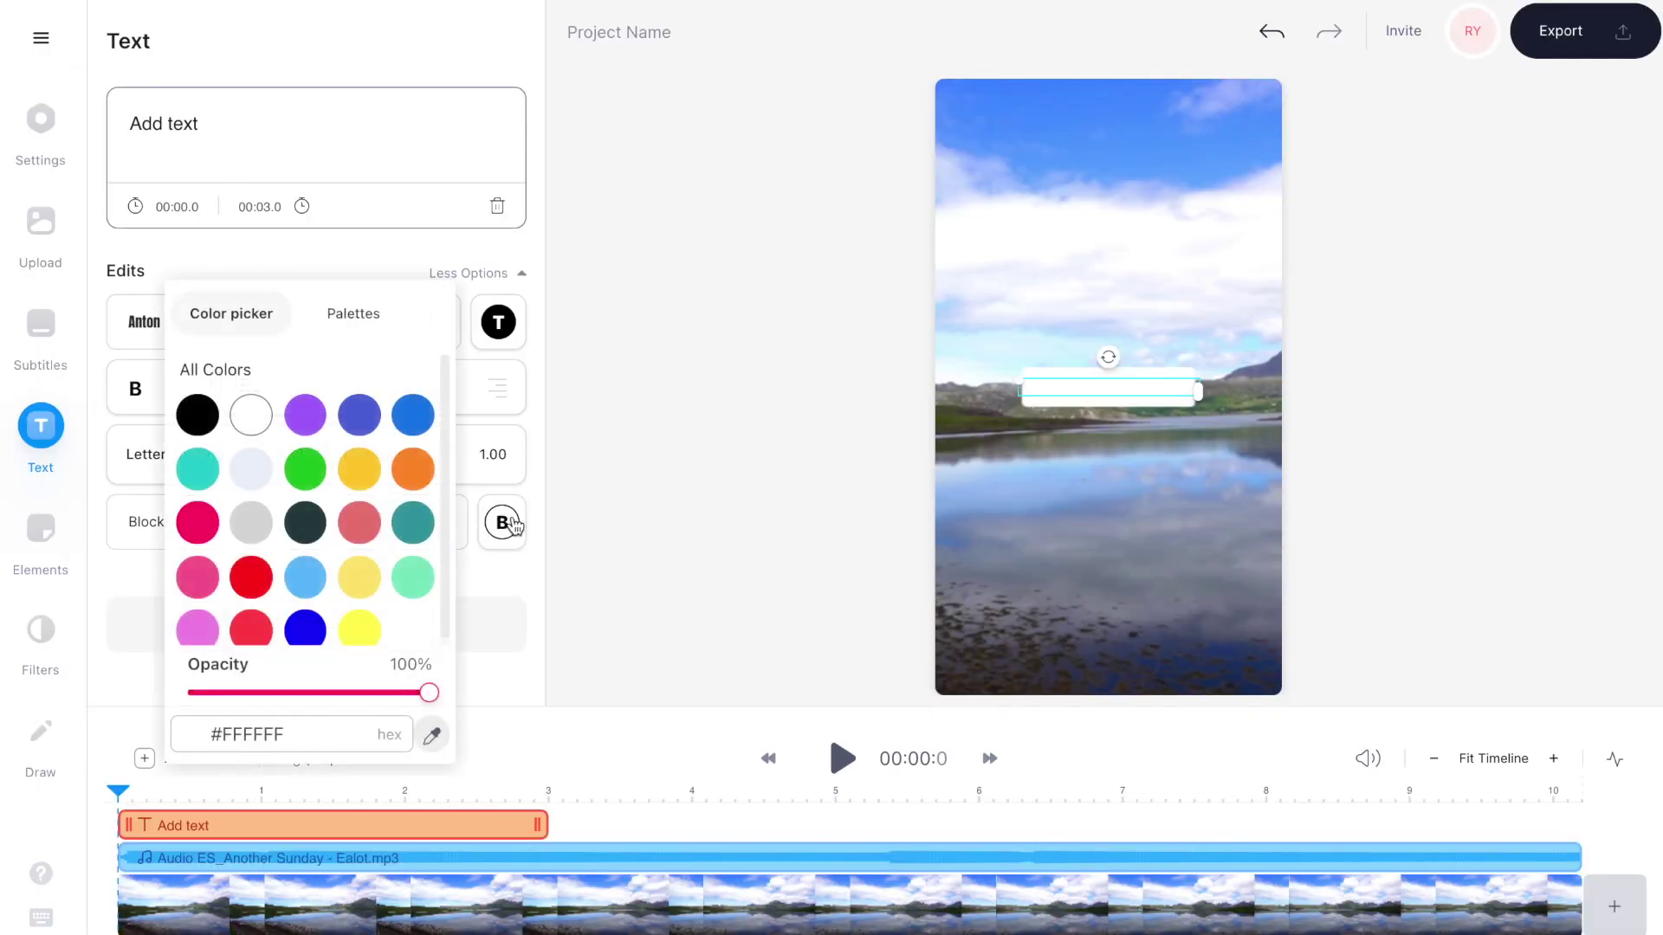
left_click(197, 416)
left_click(492, 567)
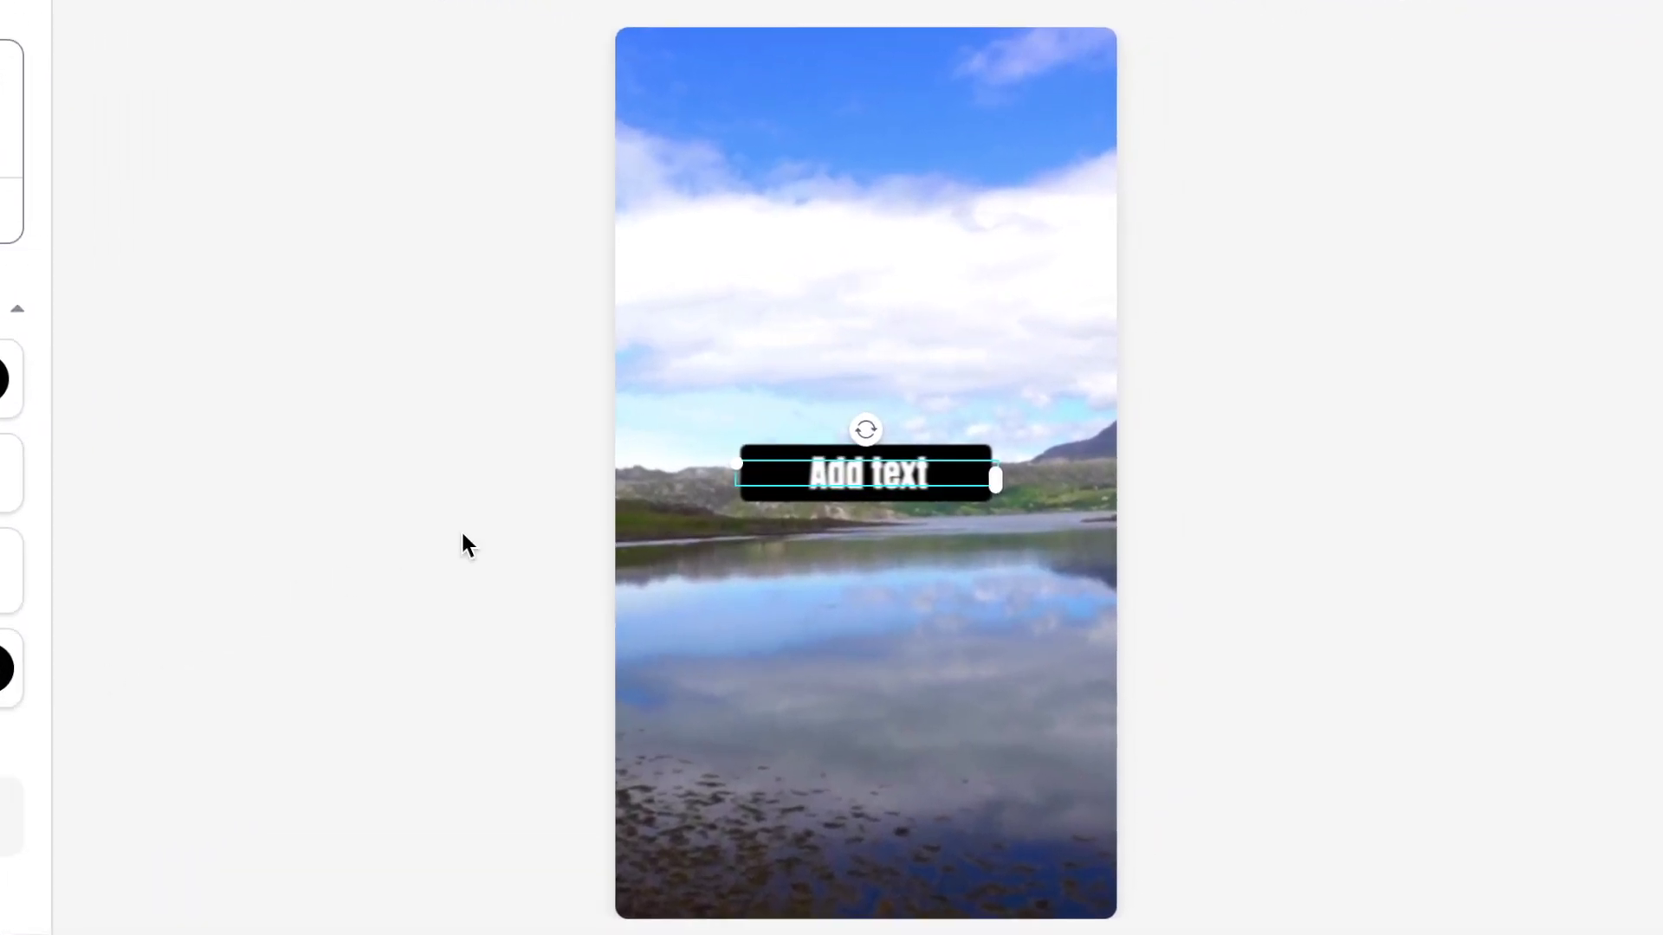
Move the caption to the top, enlarge it to 87px, tilt it 13°, and extend it to 00:10.2
left_click_drag(837, 474, 854, 124)
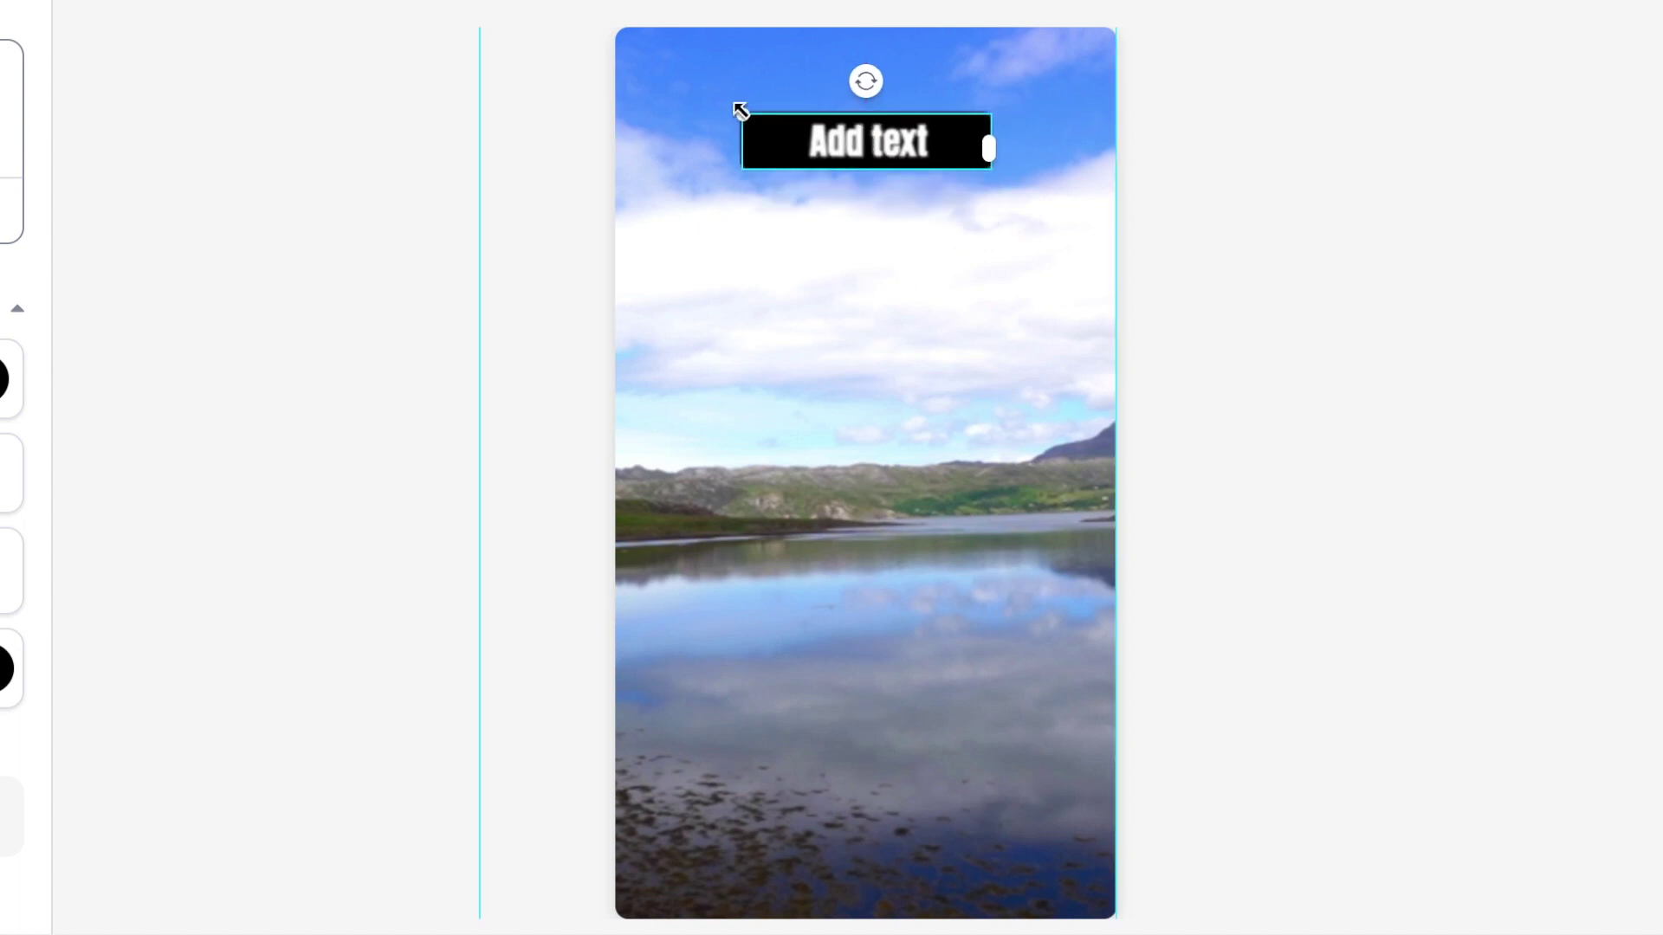
left_click_drag(740, 110, 692, 94)
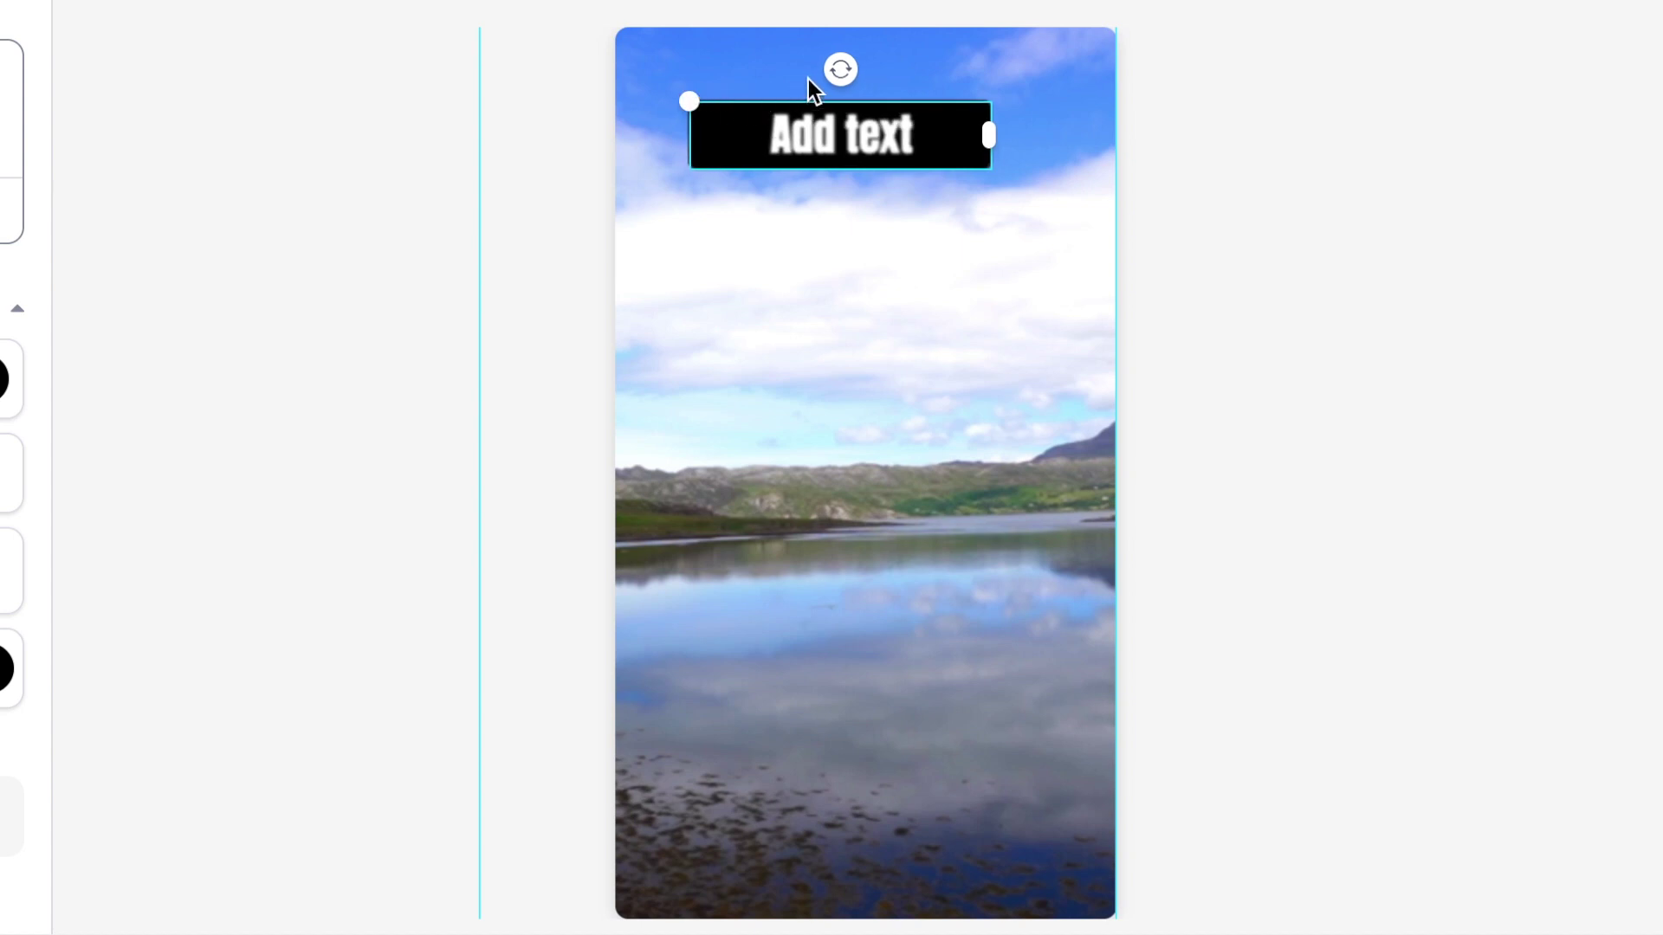
left_click_drag(842, 72, 857, 74)
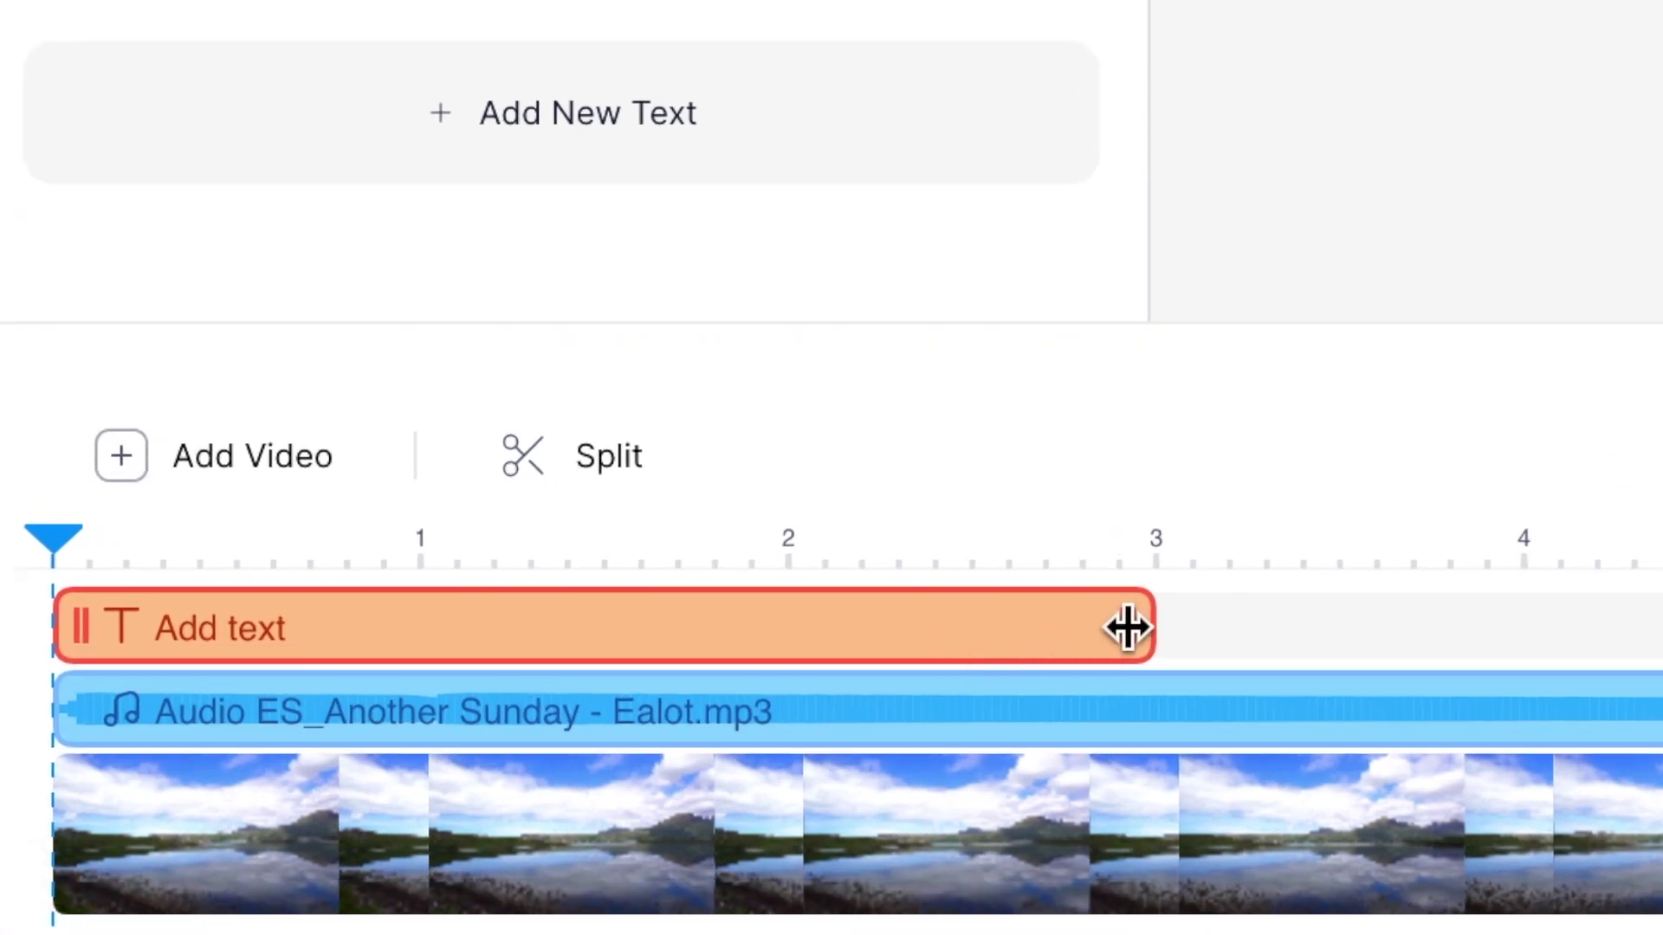
left_click_drag(1128, 627, 1659, 627)
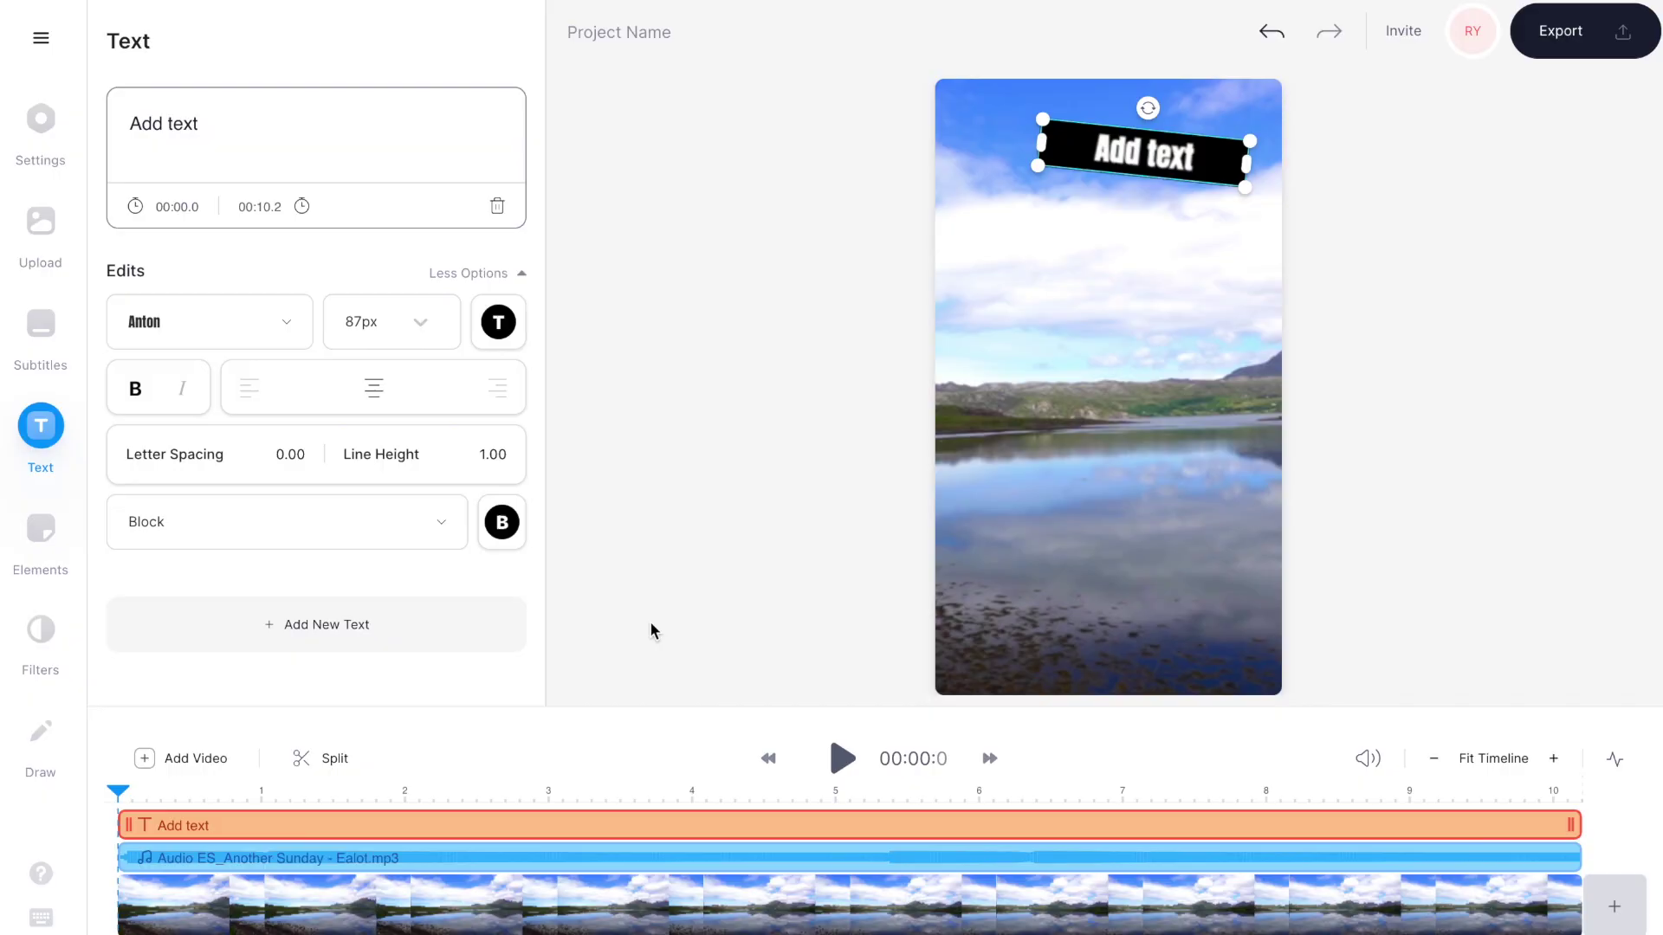
Open the Filters panel on its Effects tab to reach the Filmic filter
left_click(41, 630)
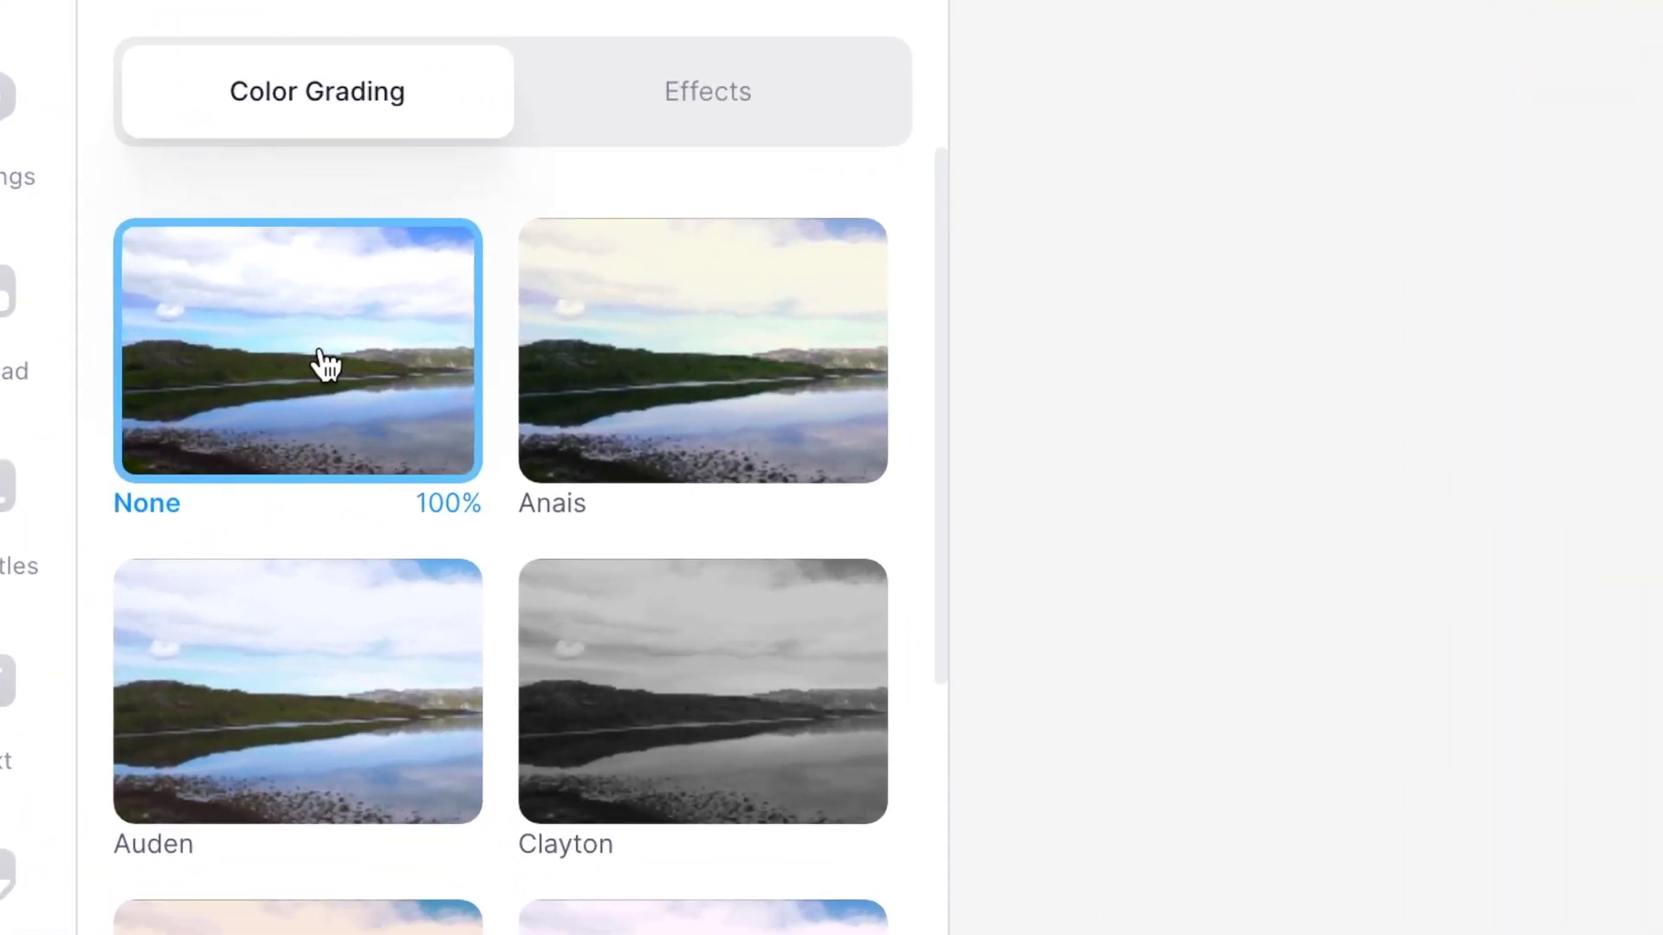
left_click(731, 89)
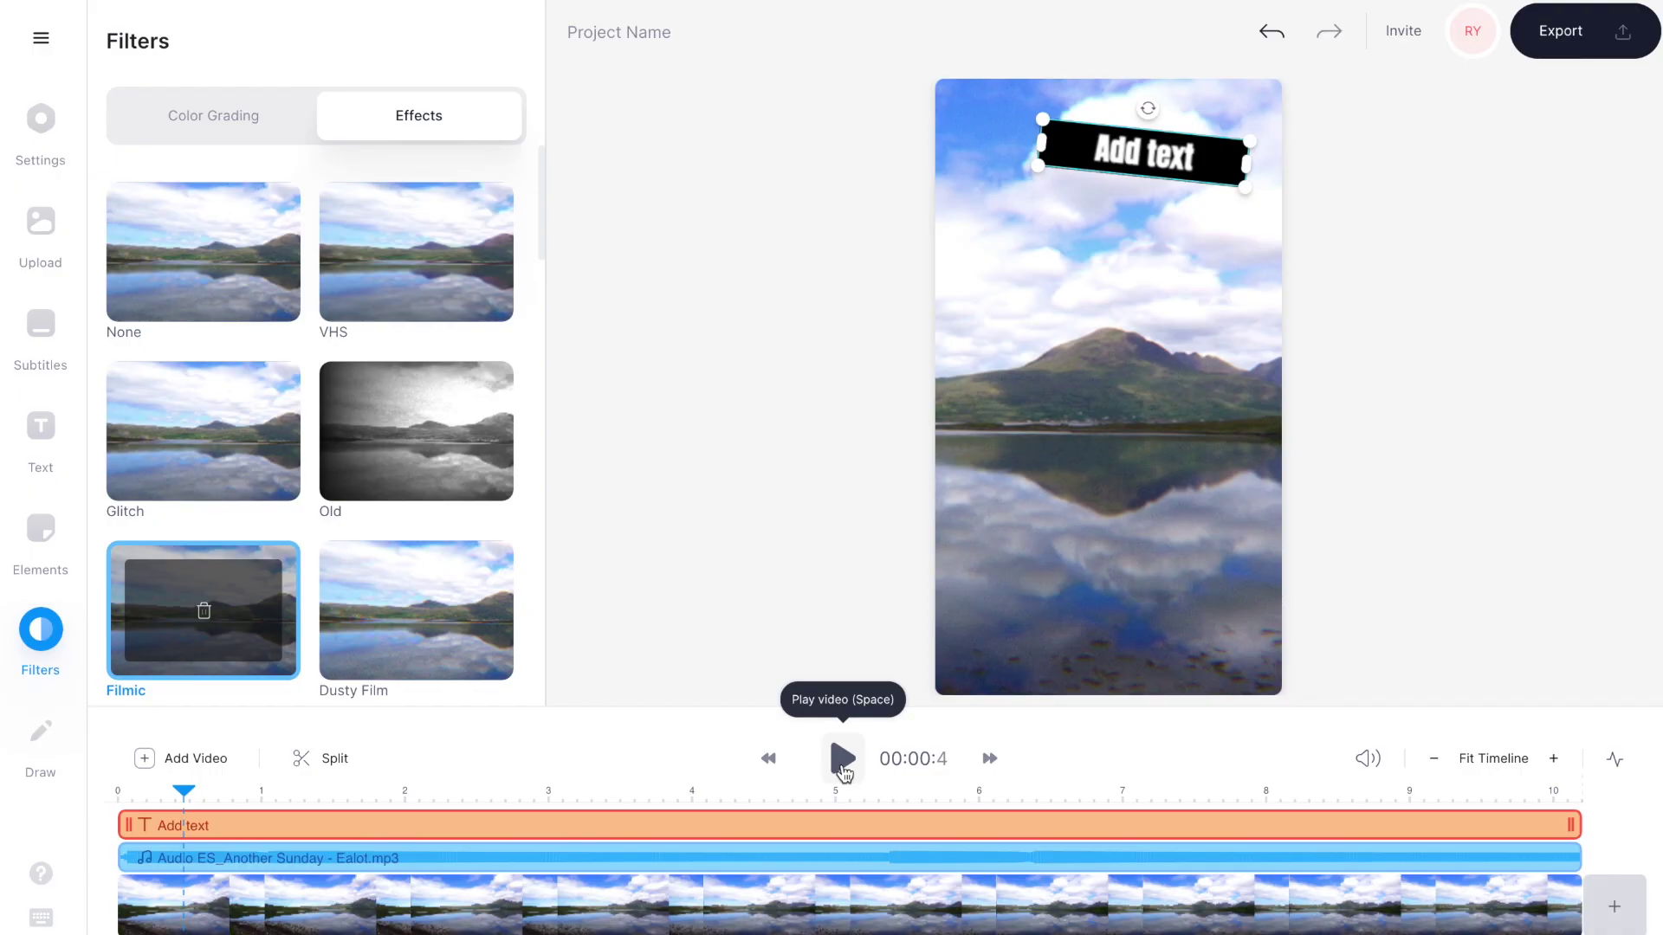
Start exporting the finished vertical lake video from the Export button
left_click(1563, 37)
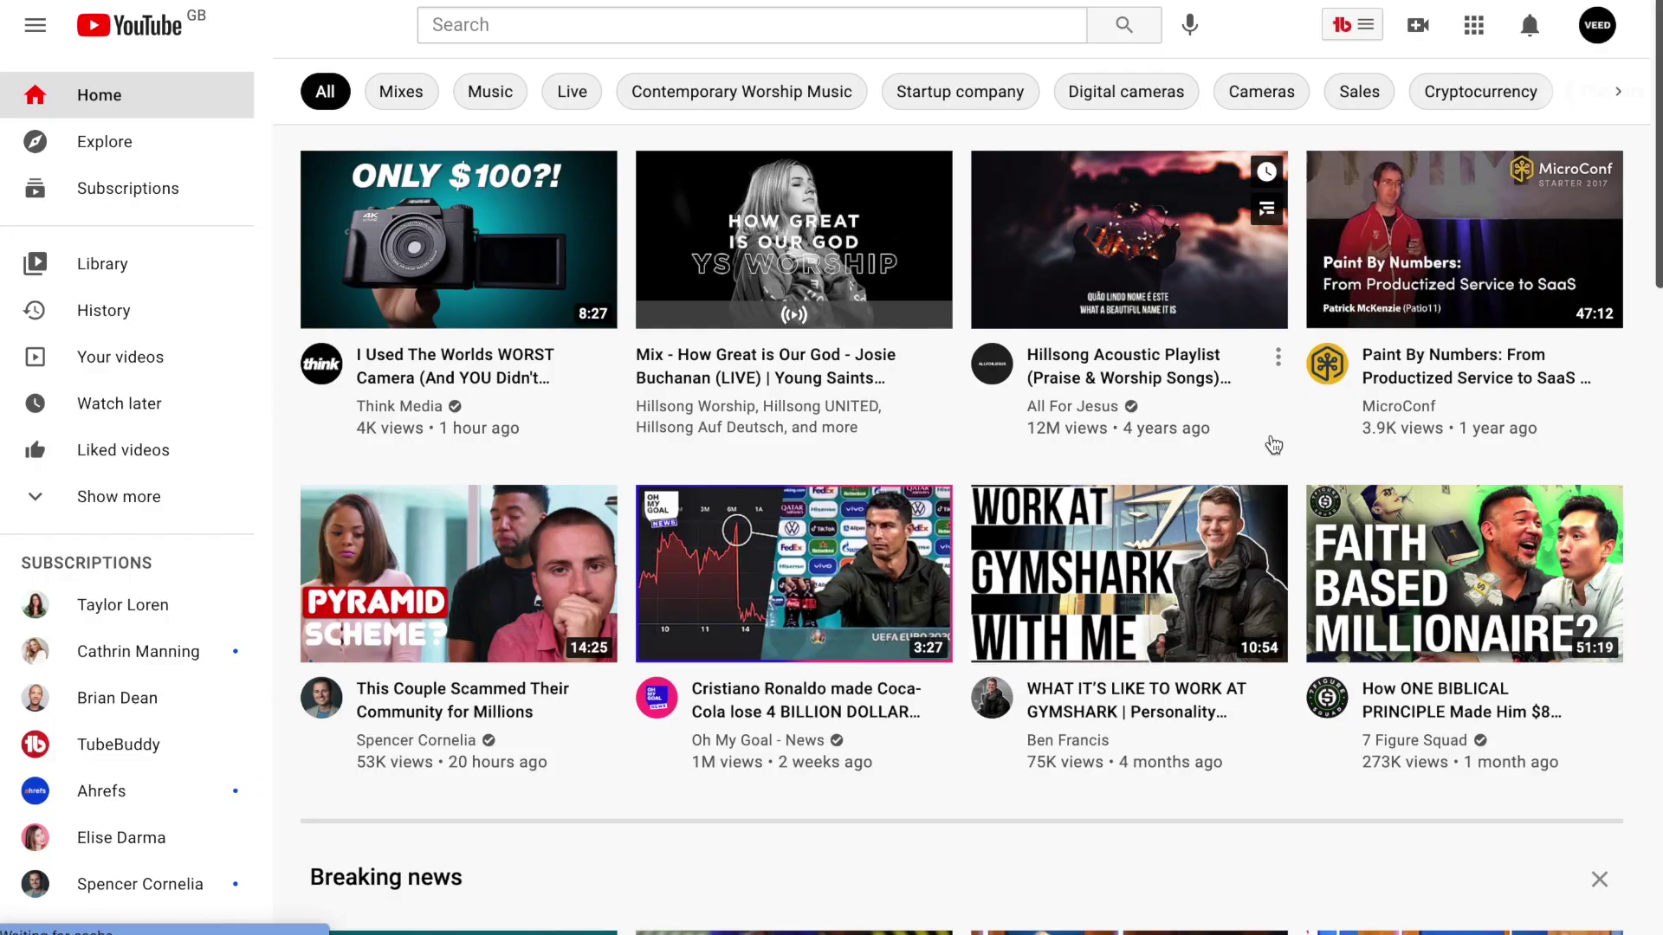
Upload shorts export.mp4 from the Desktop, title it 'AMAZING Views #shorts', and set visibility to Public
left_click(1417, 25)
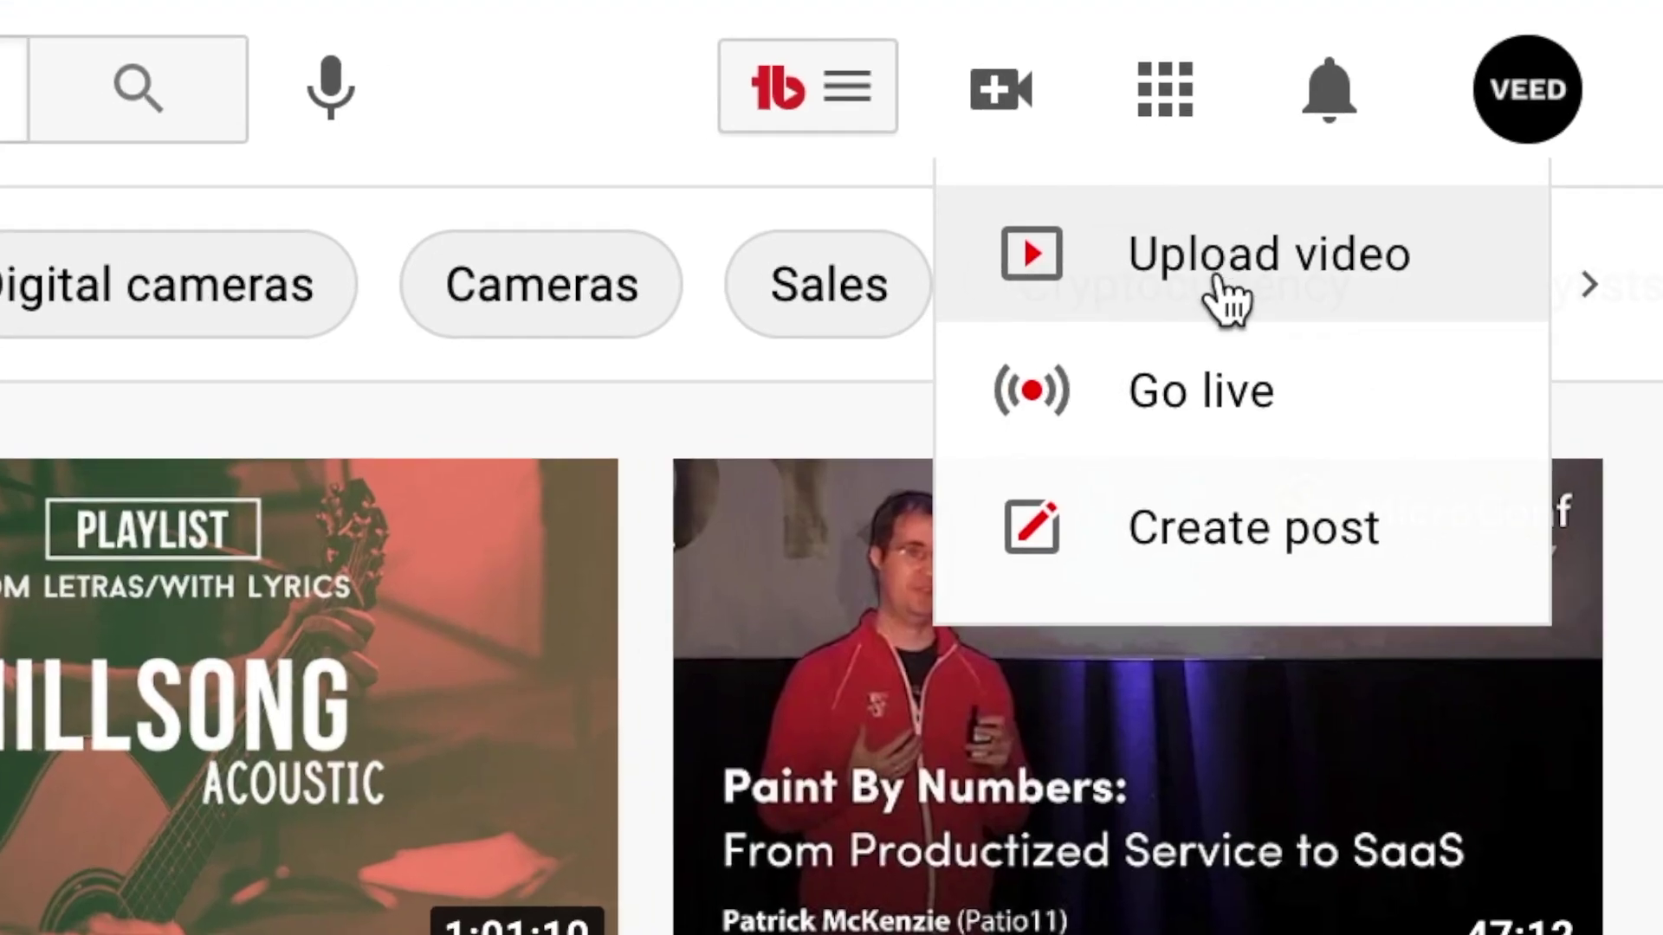
left_click(1226, 245)
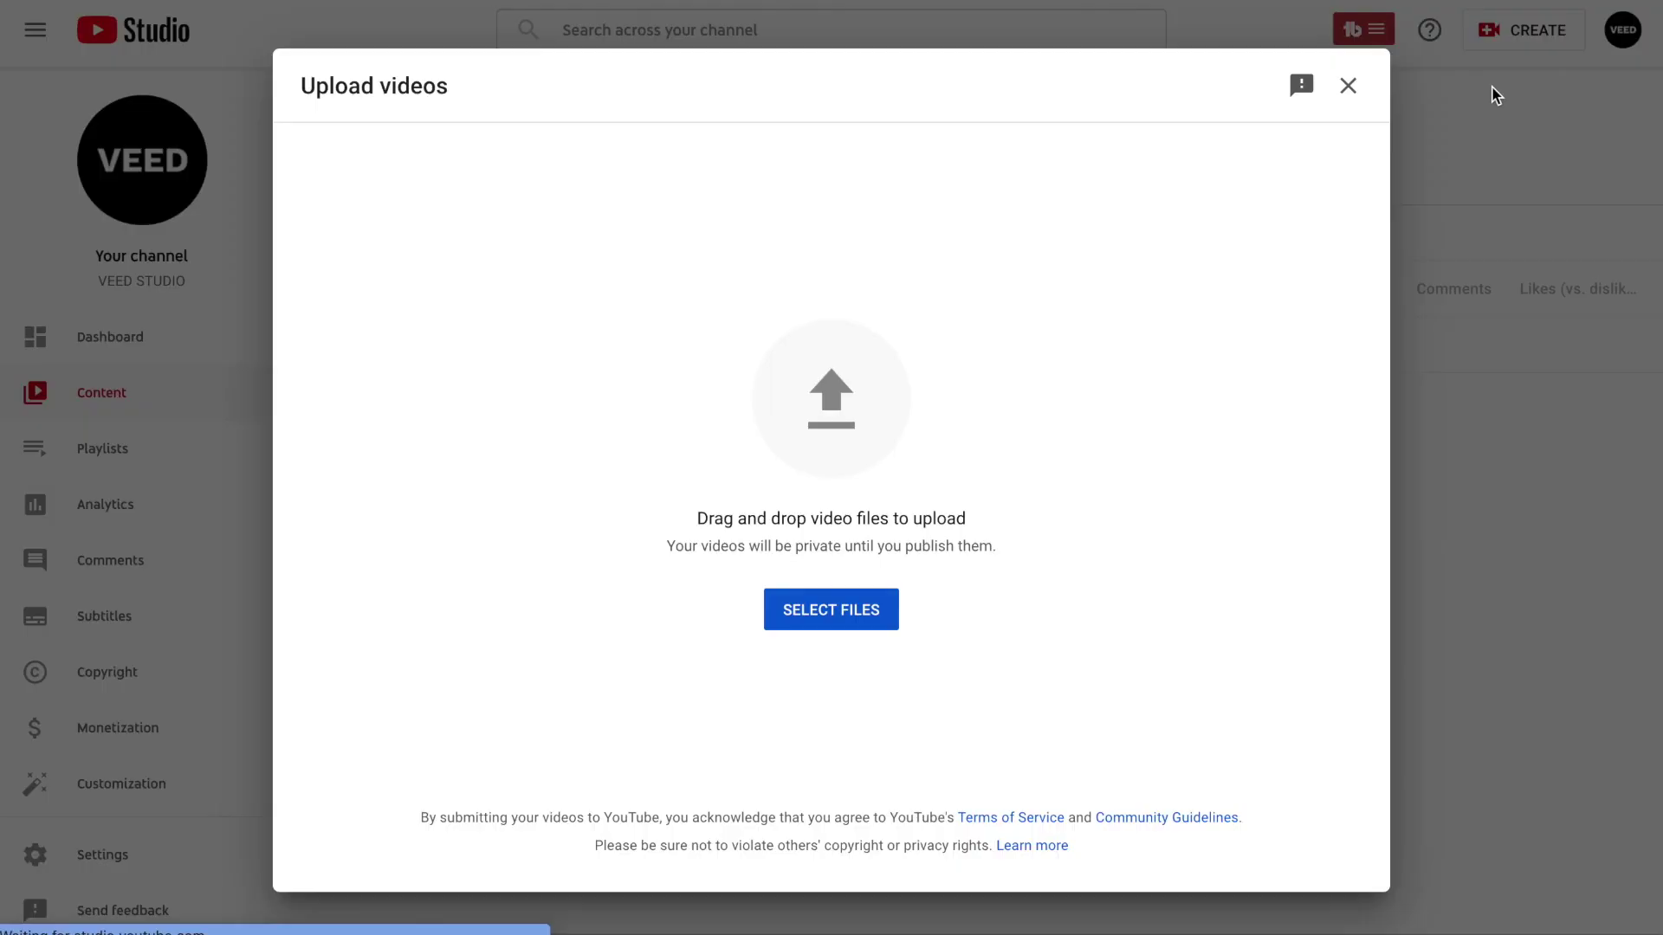
left_click(852, 418)
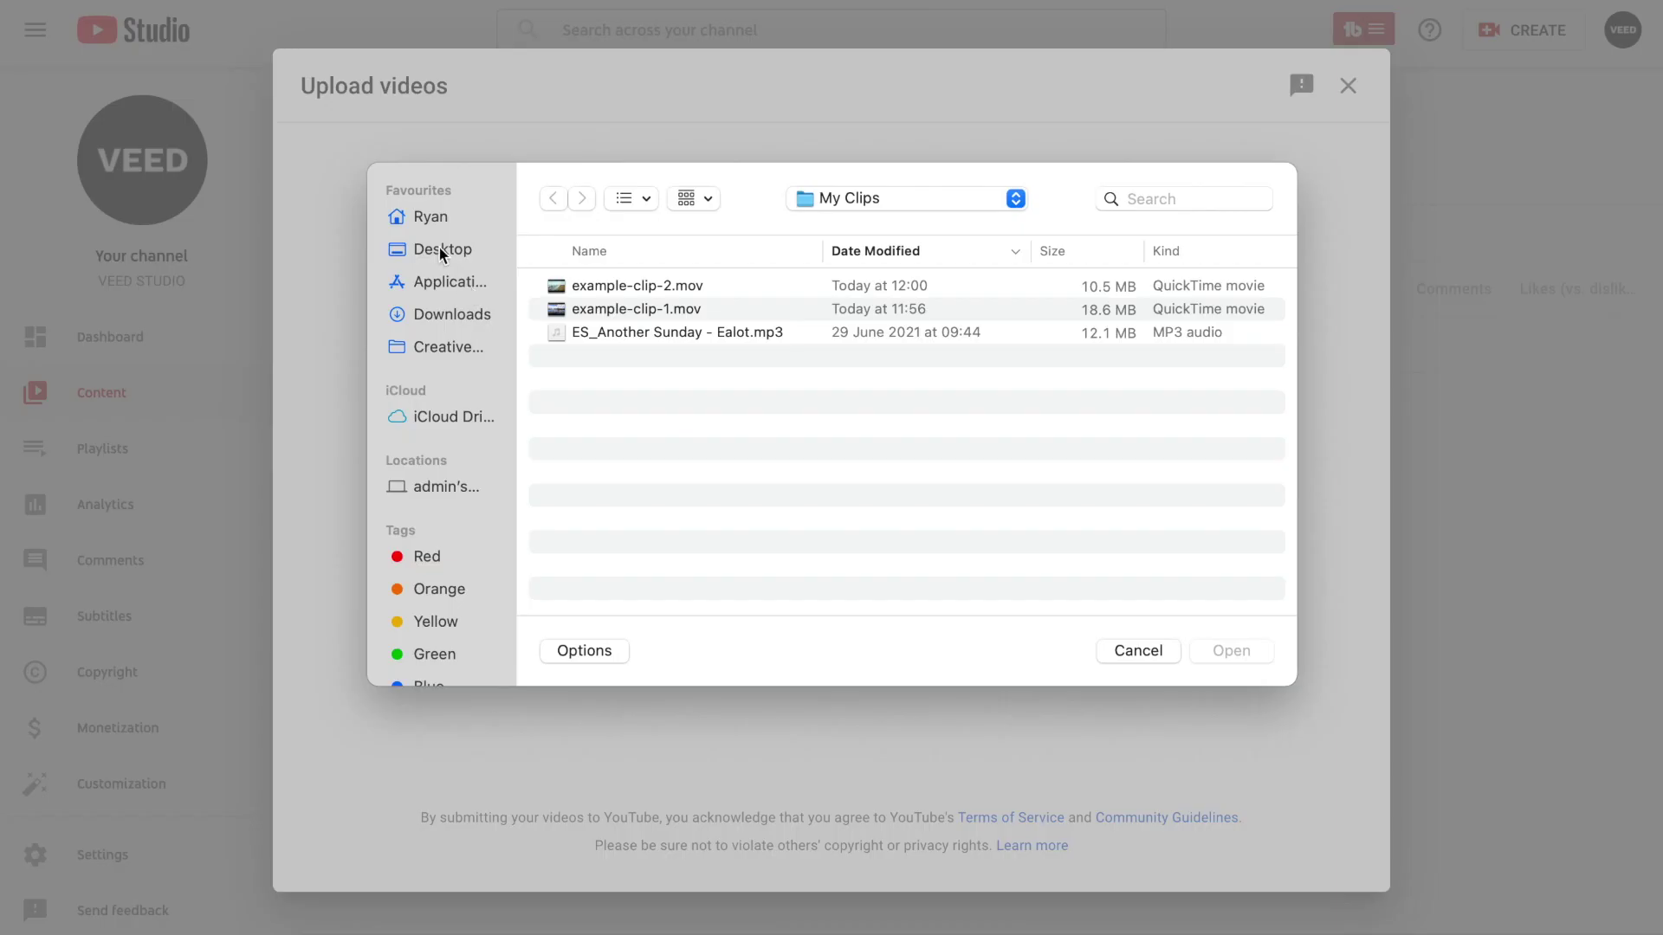
left_click(442, 251)
left_click(627, 289)
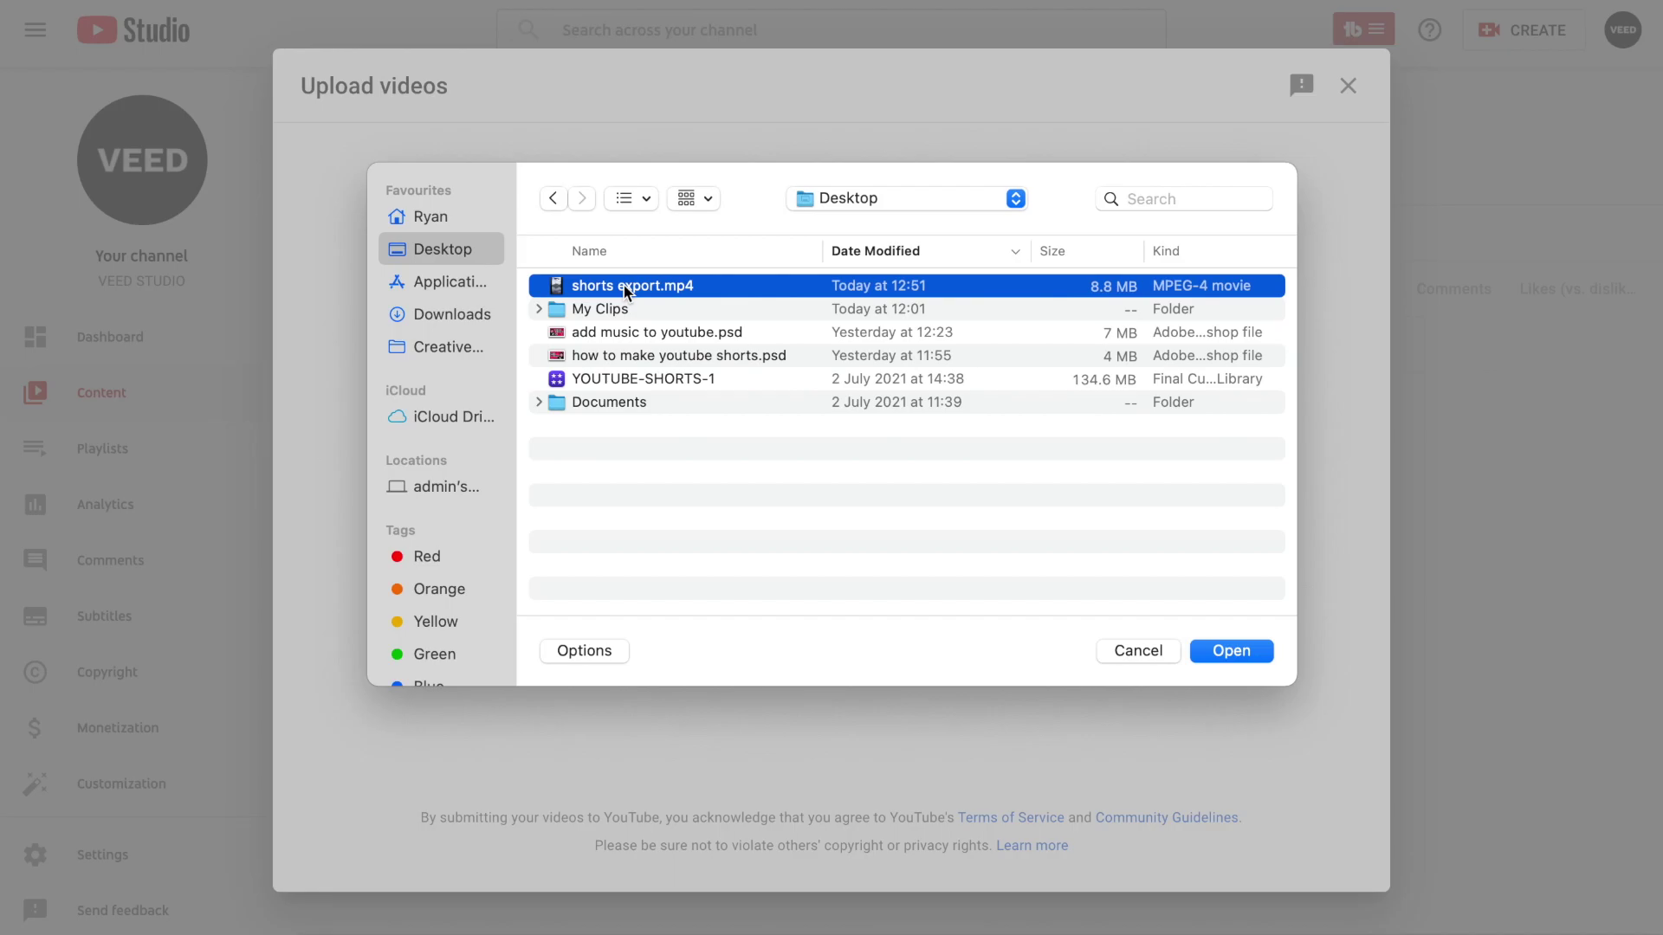
left_click(1239, 652)
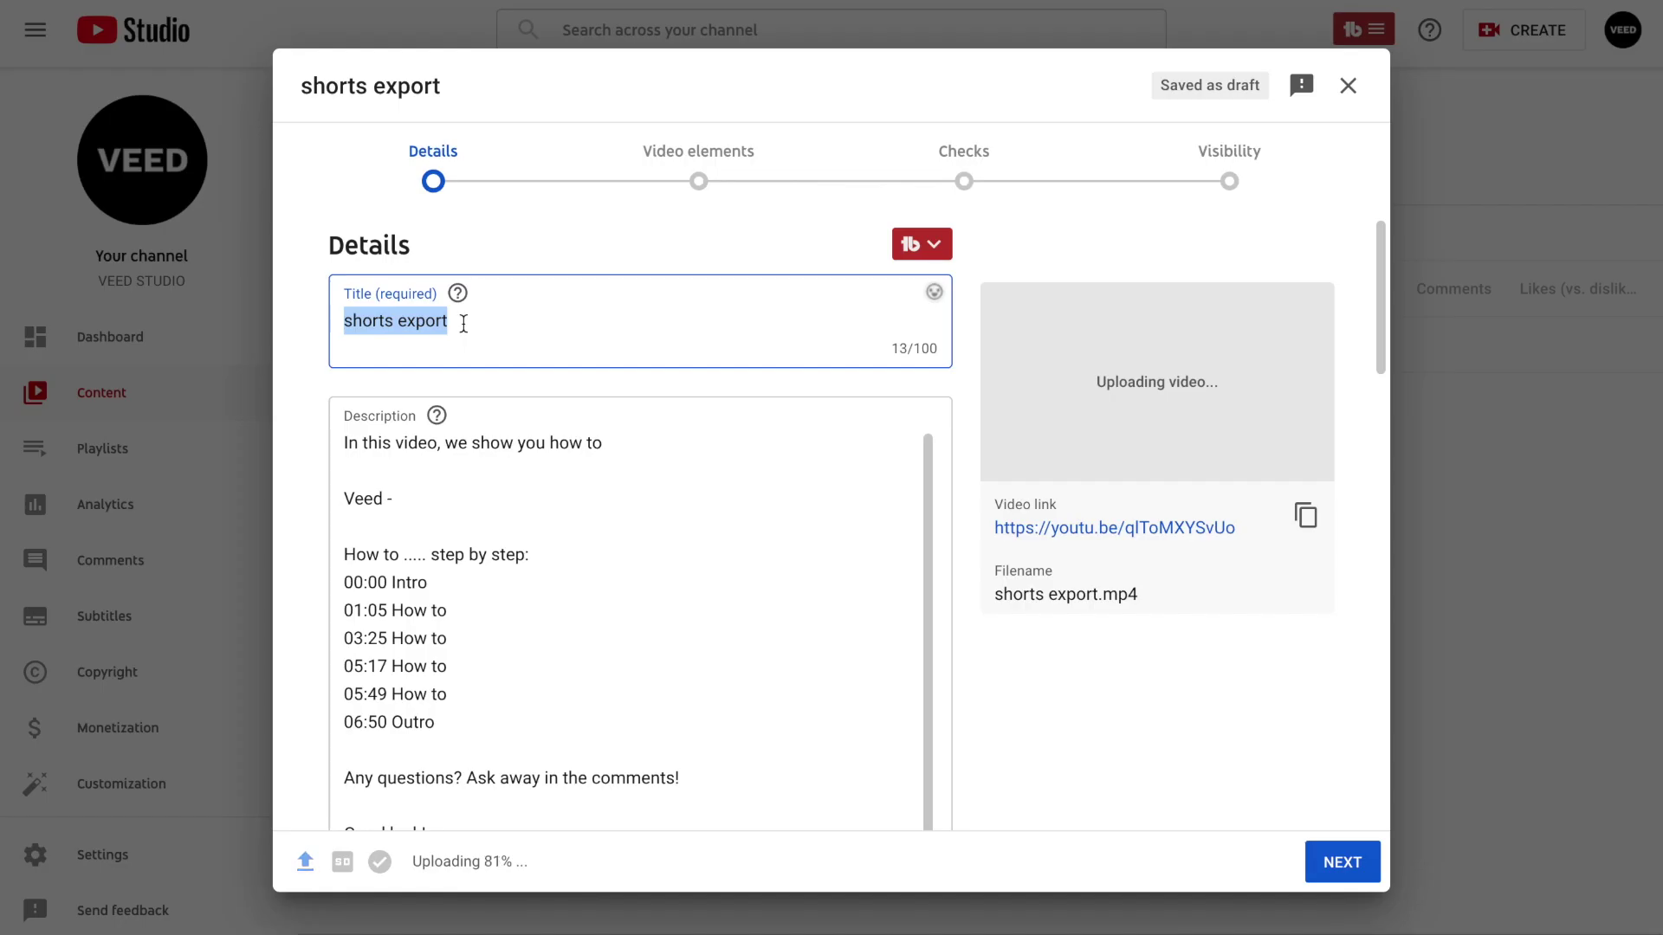
type("AMAZING")
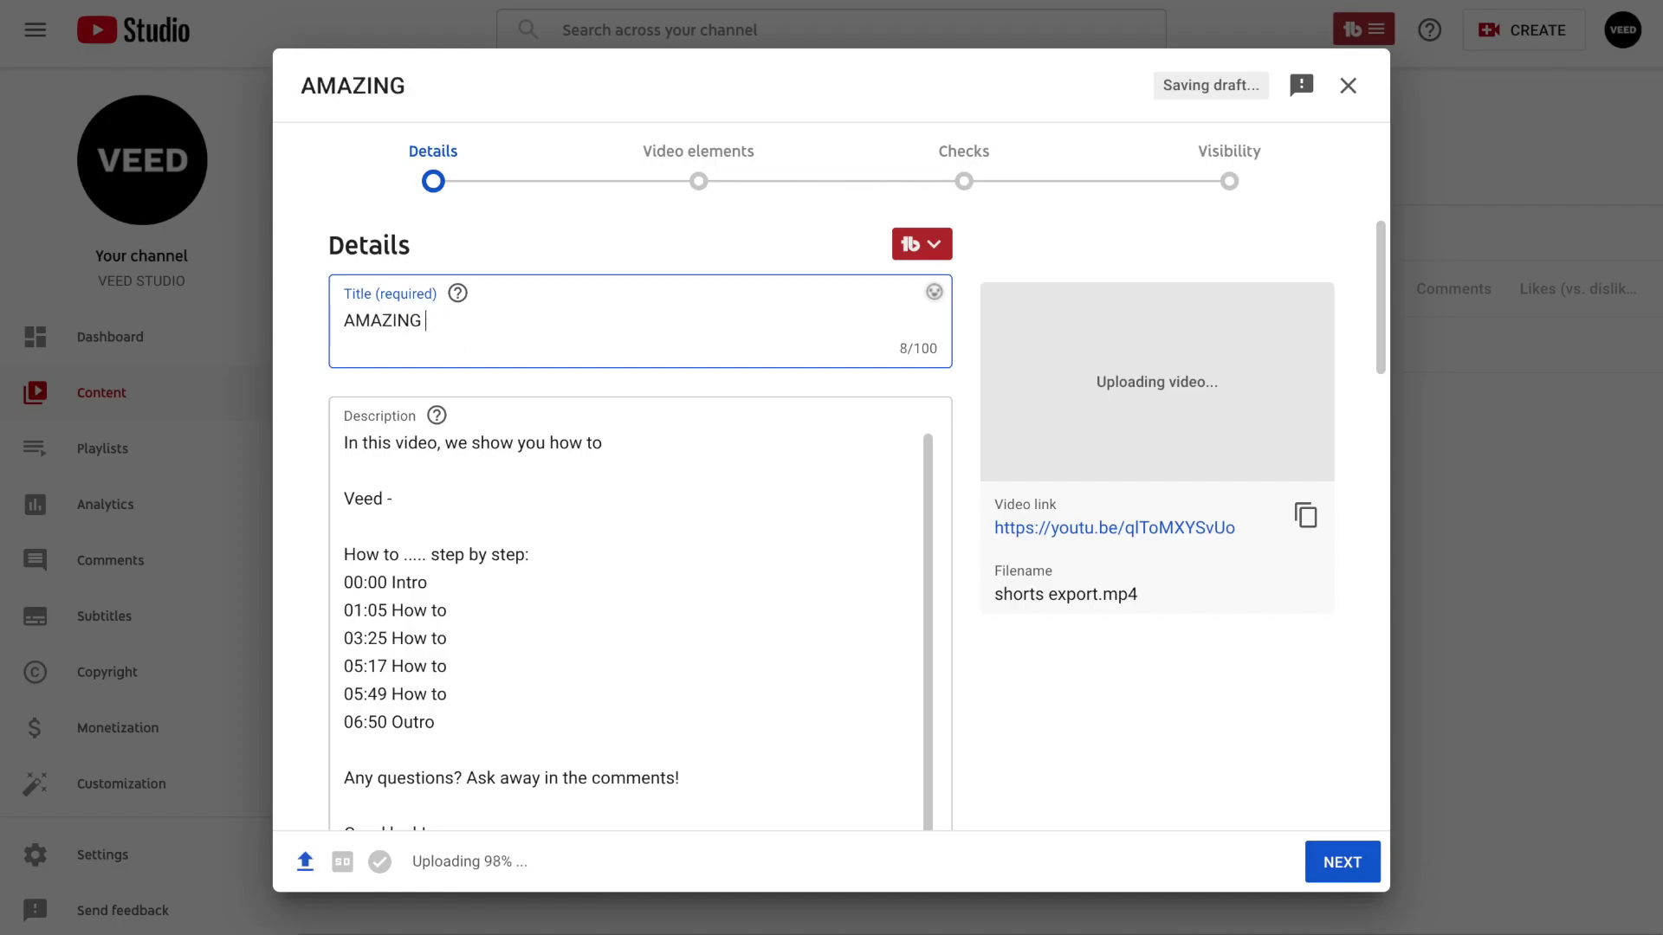
type(" Views")
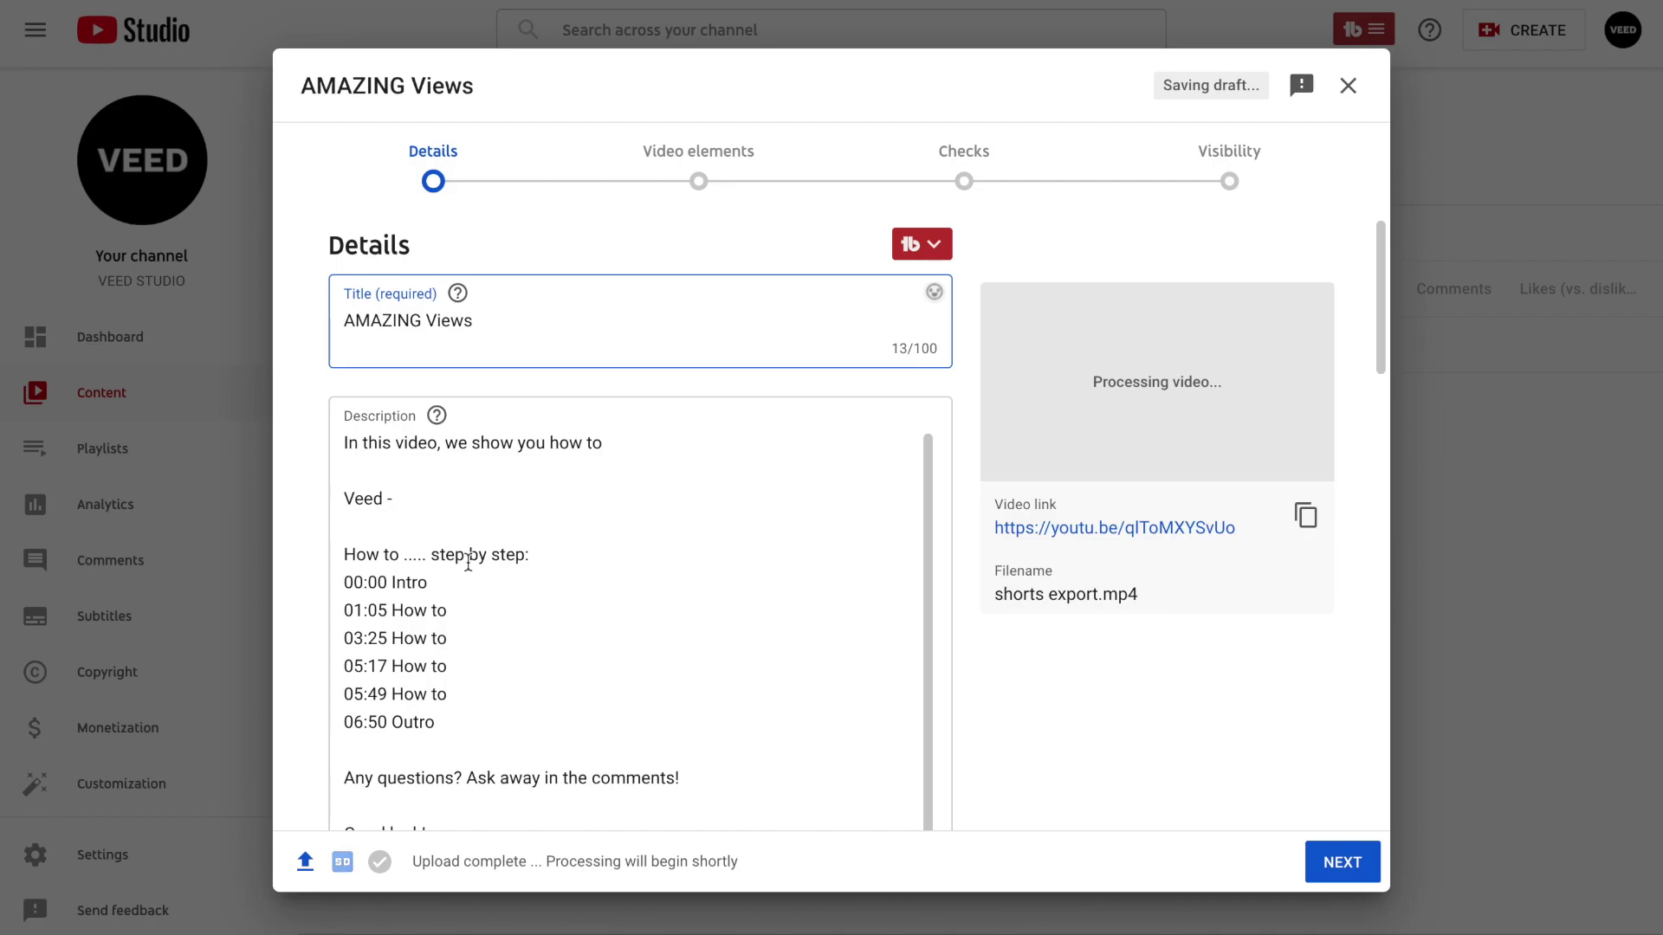
type(" #shorts")
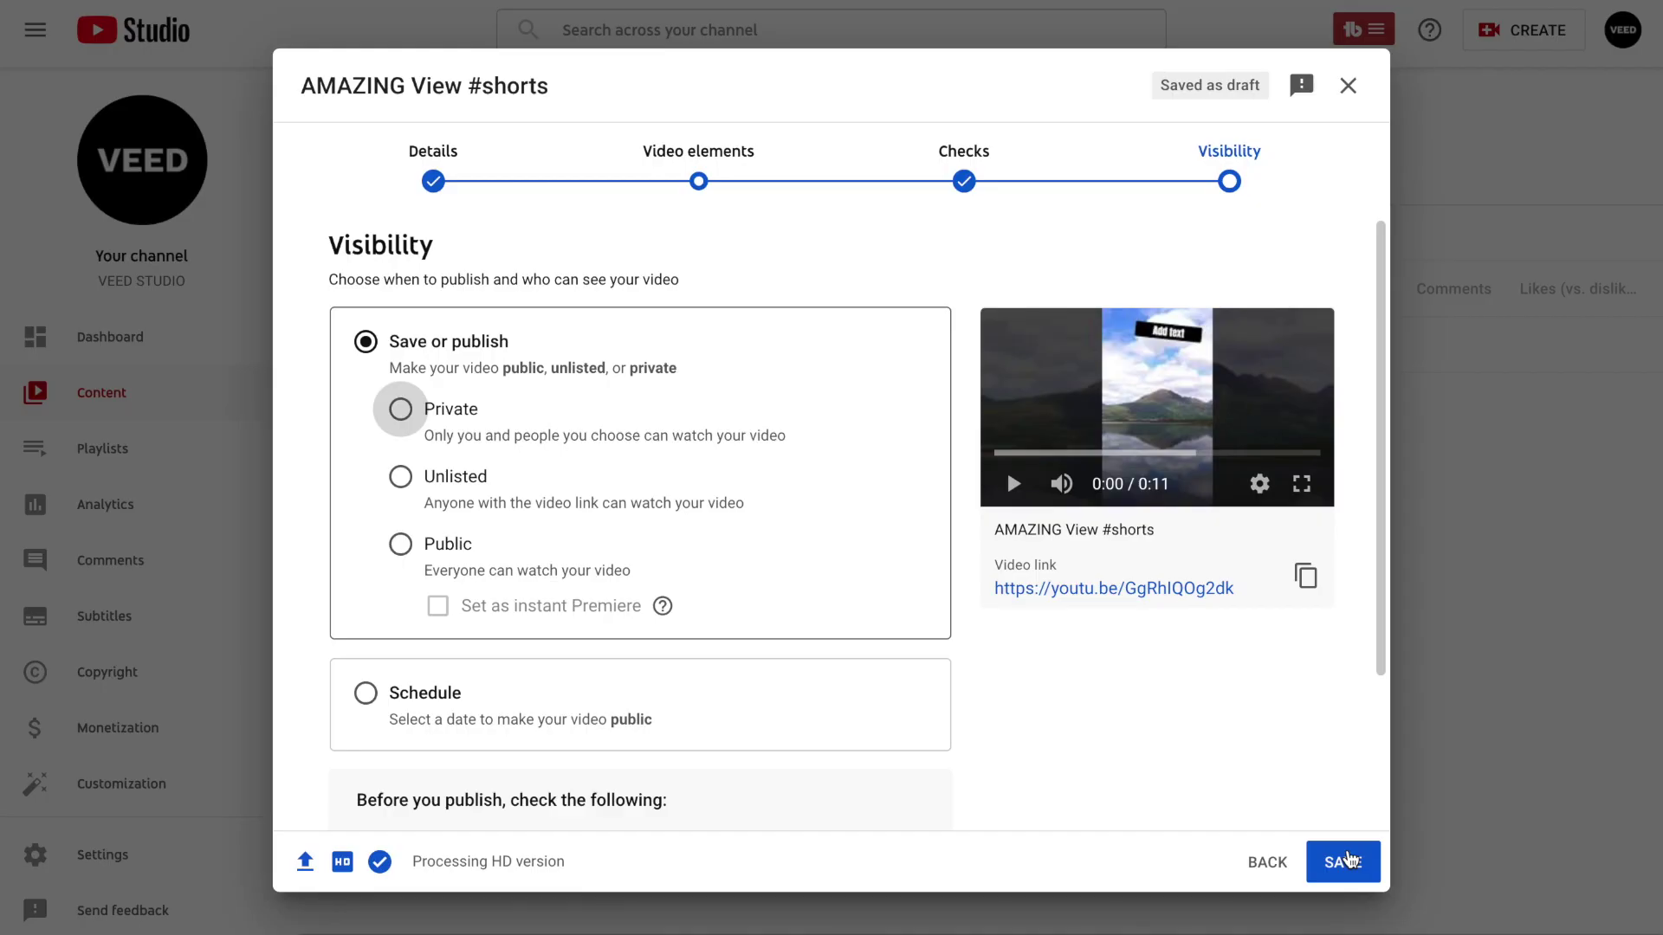
left_click(401, 546)
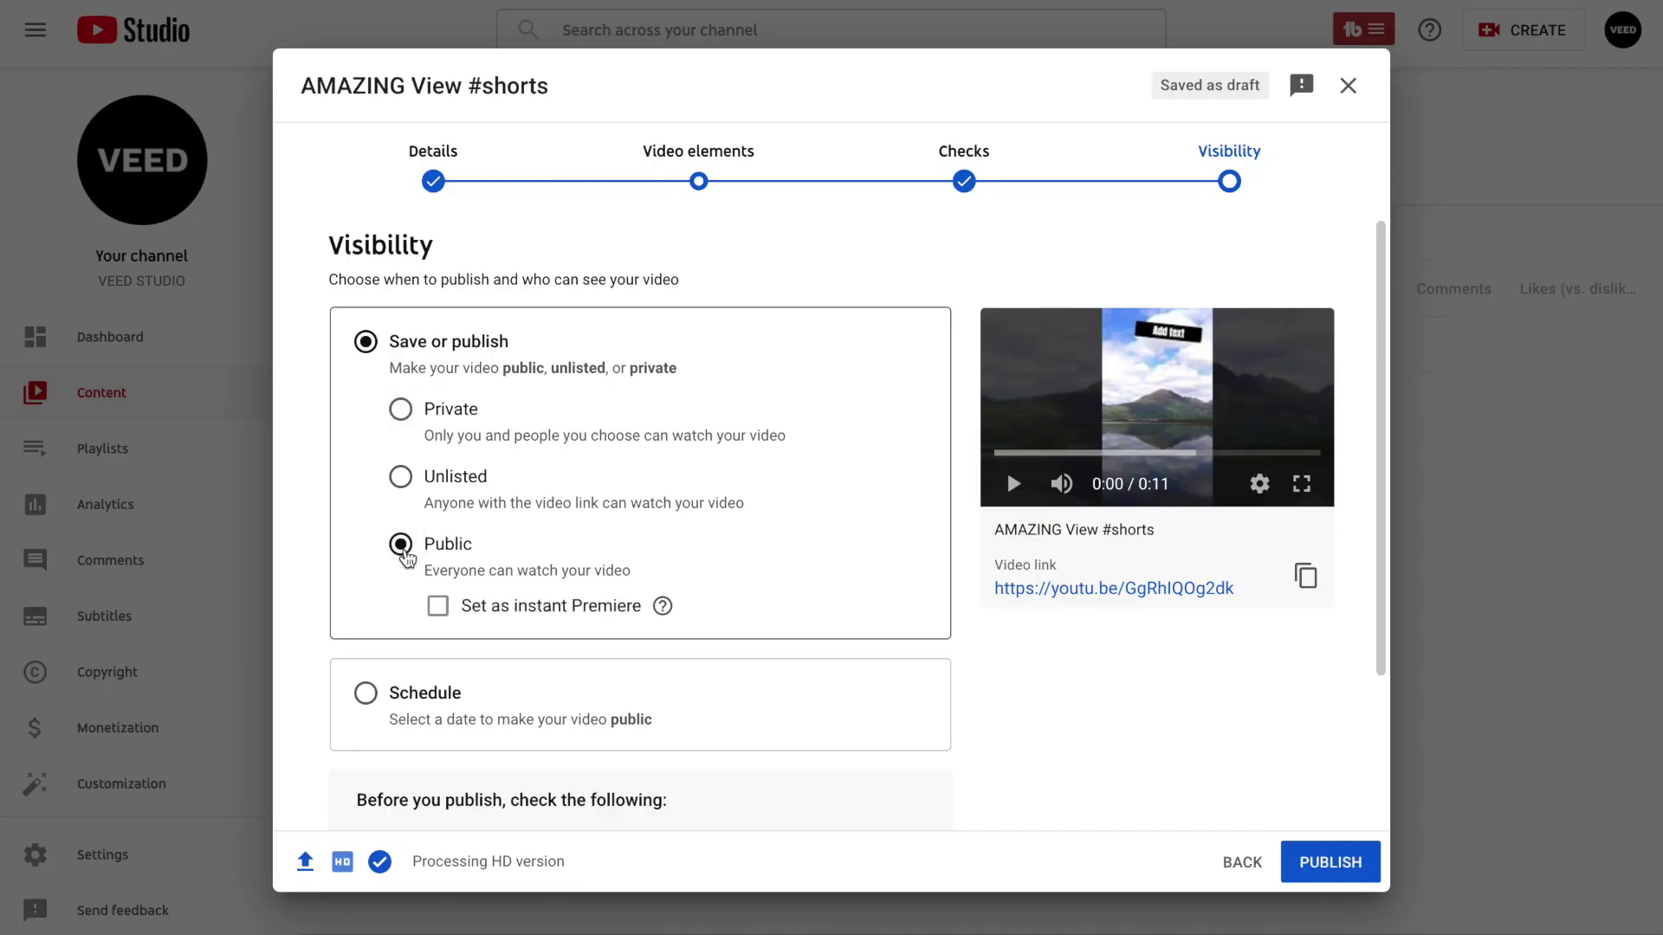